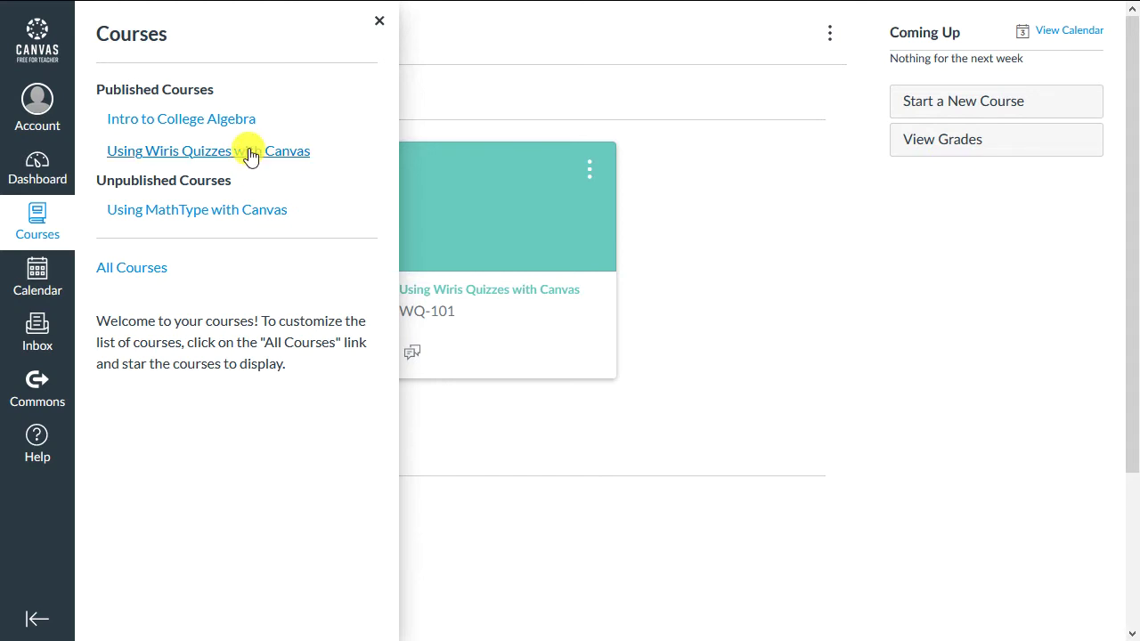
Start a new assignment in the Using Wiris Quizzes with Canvas course named 'Quiz 1'
click(251, 154)
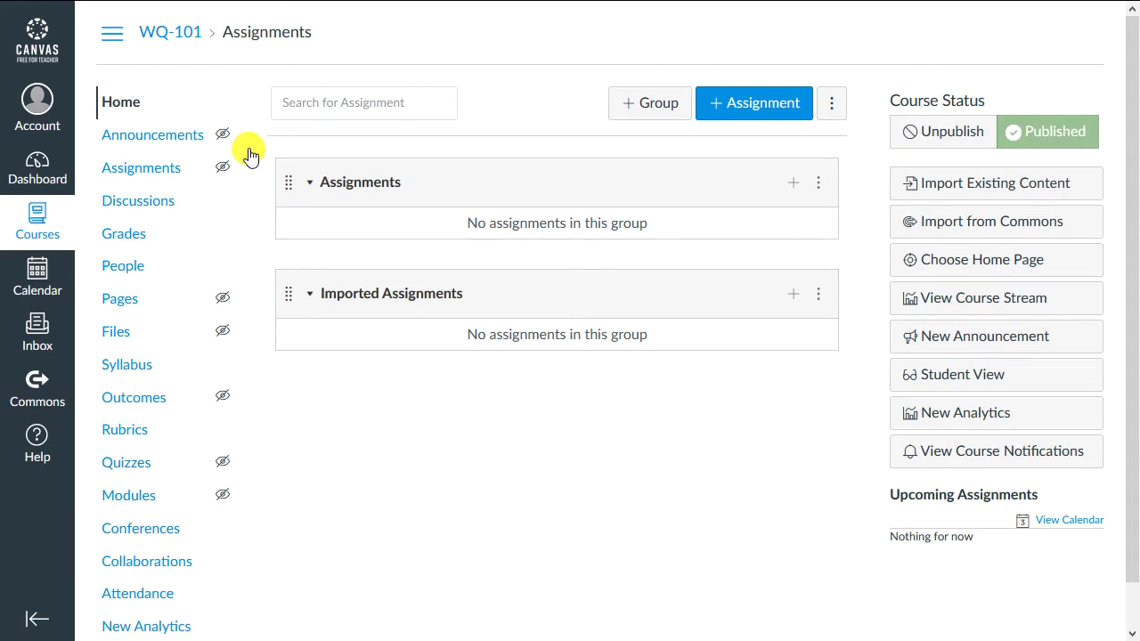
click(752, 100)
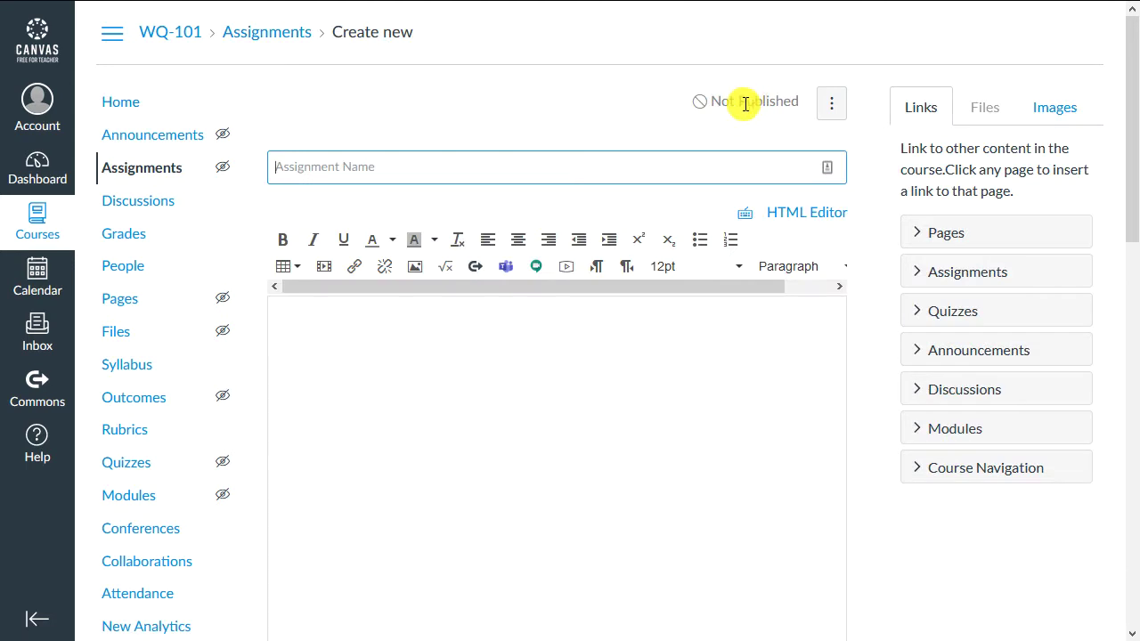
click(655, 172)
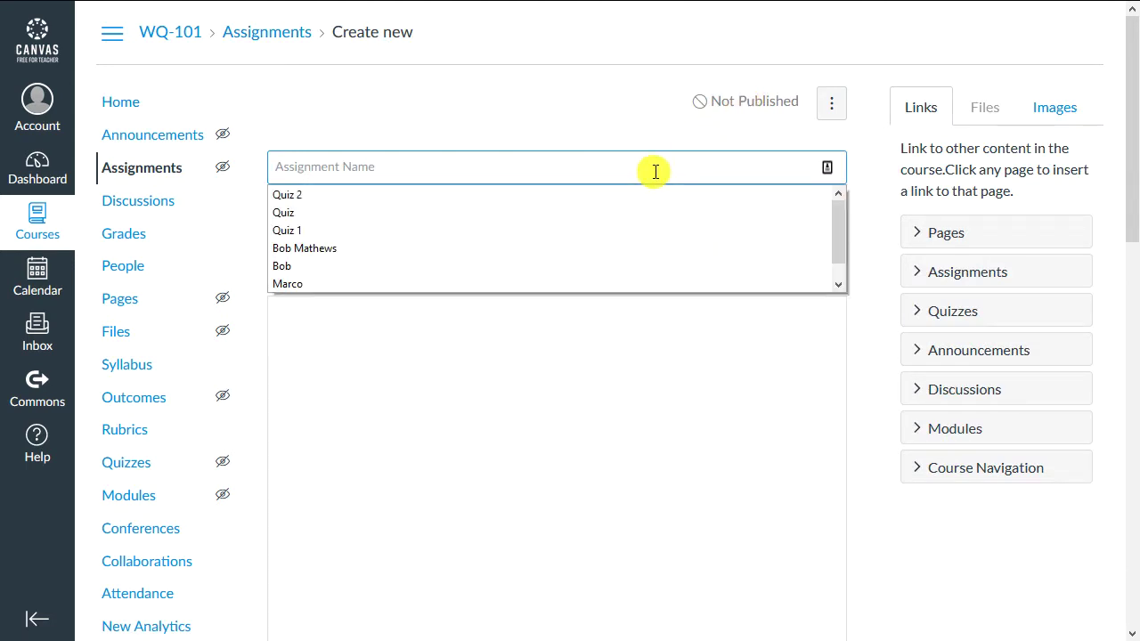
text(Quiz 1)
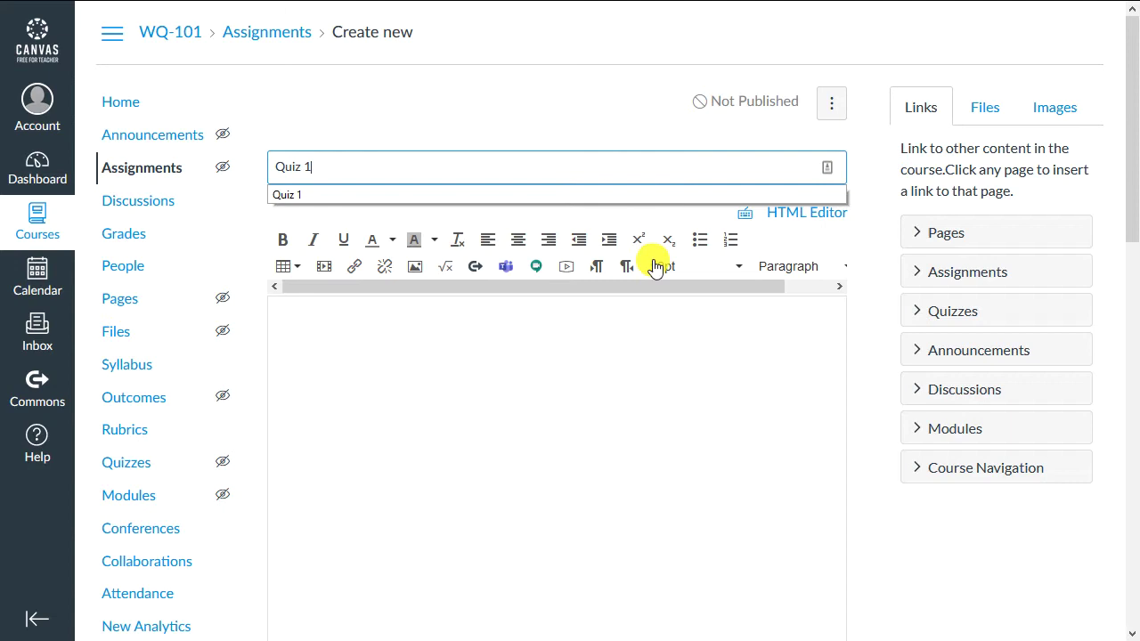
Set the assignment's submission type to External Tool
scroll(663, 301, down, 7)
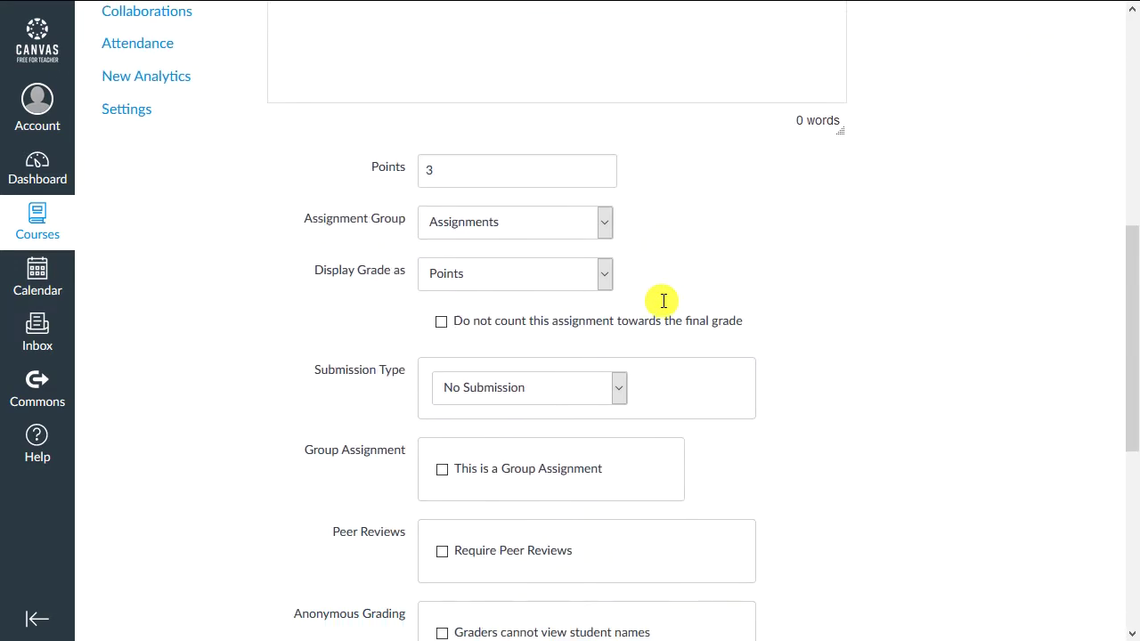
click(619, 303)
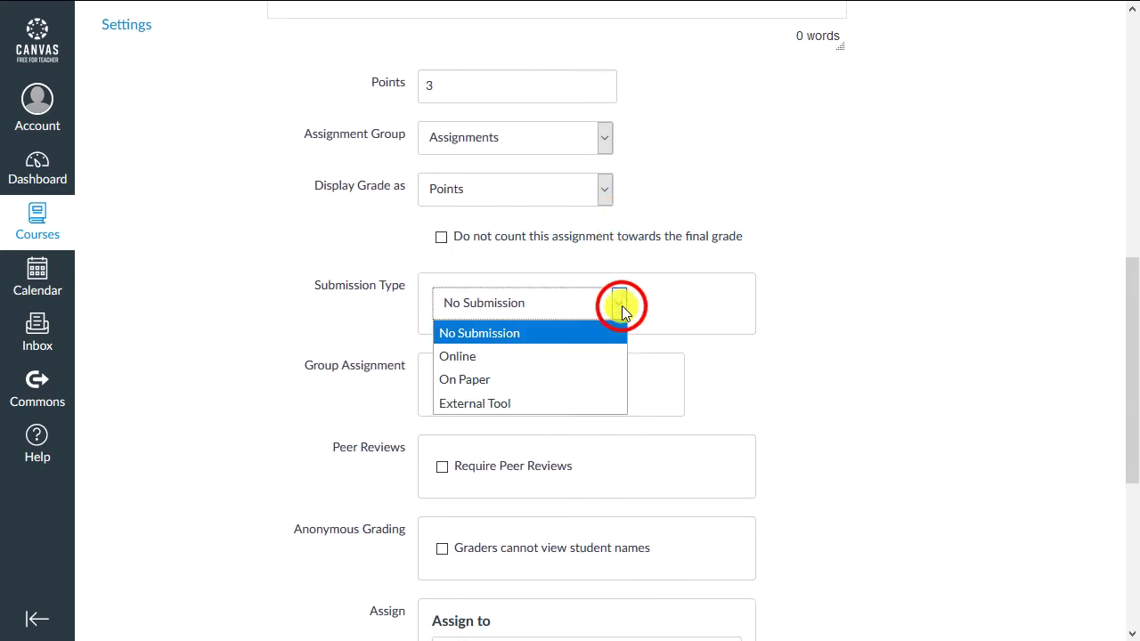
click(525, 402)
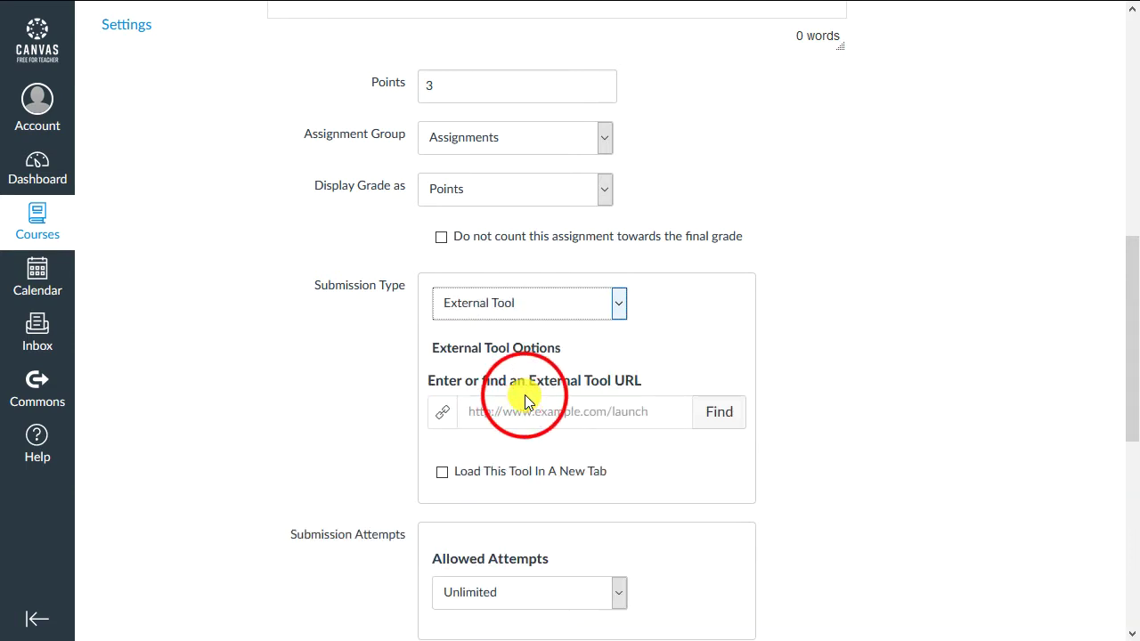
Pick Wiris Quizzes as the external tool and start a brand-new quiz
click(738, 414)
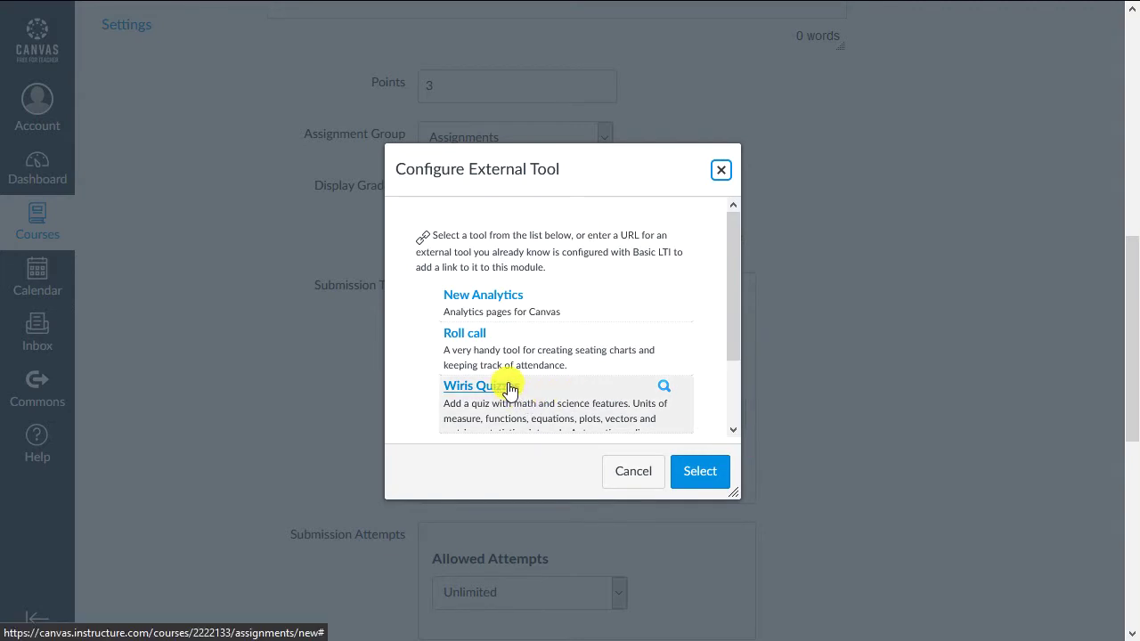
click(509, 389)
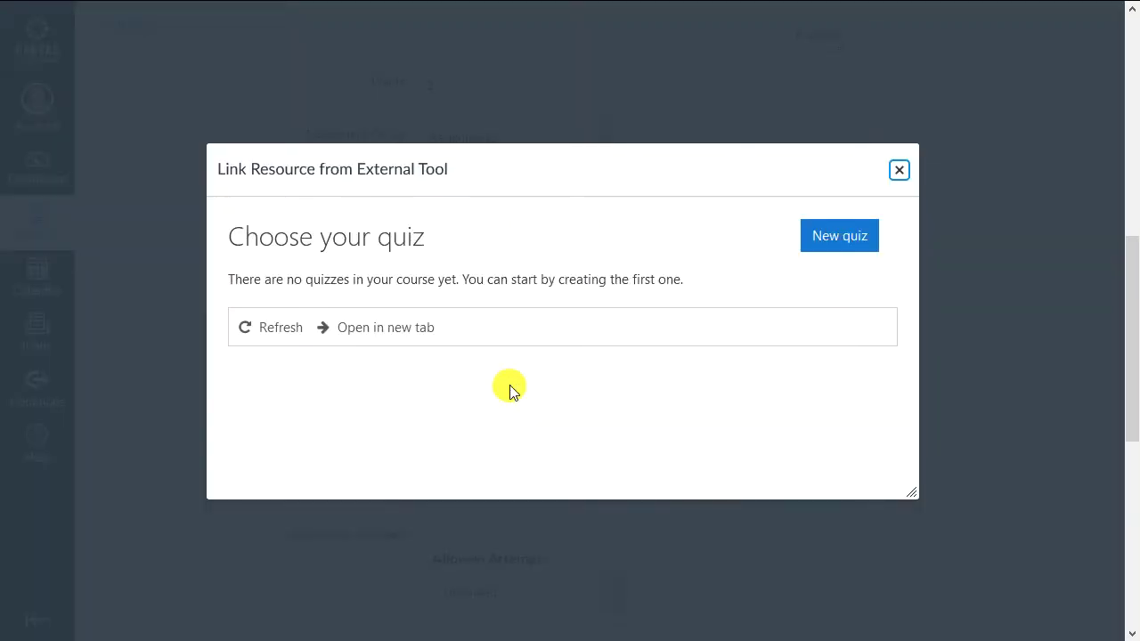
click(835, 245)
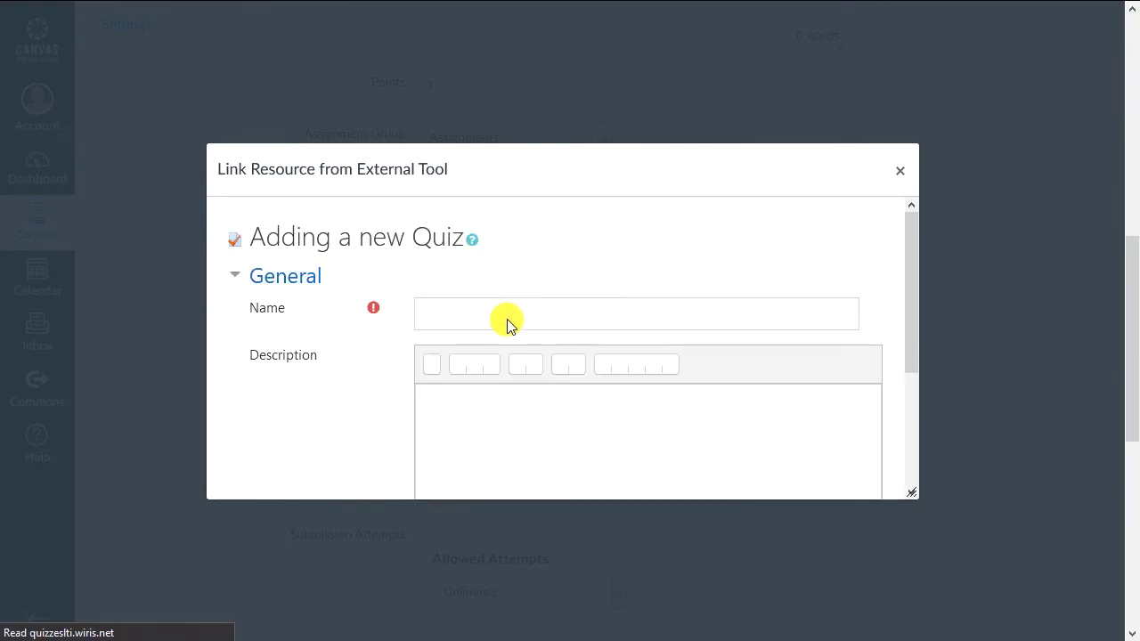
Name the quiz 'Quiz 1', save and display it, then open it for editing
click(502, 309)
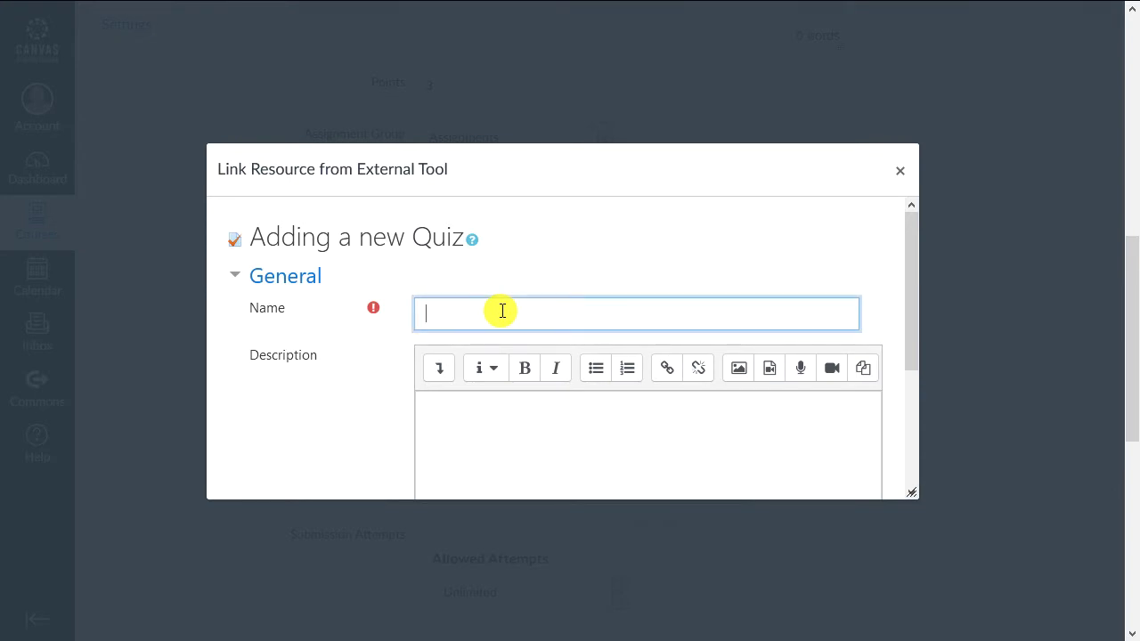
text(Quiz 1)
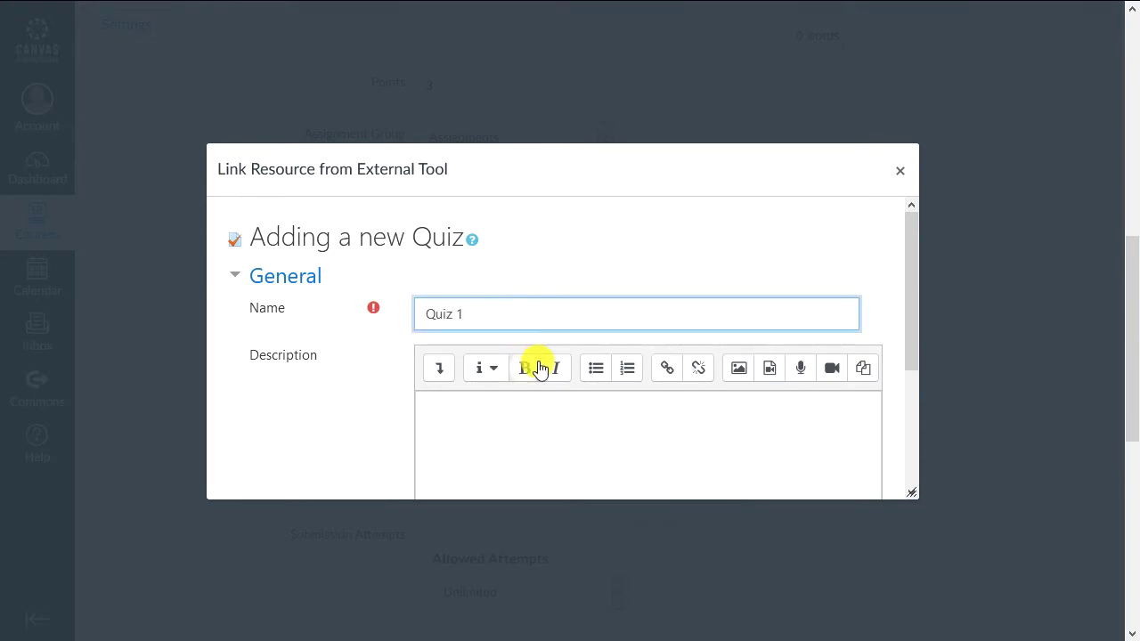
scroll(539, 368, down, 3)
click(501, 452)
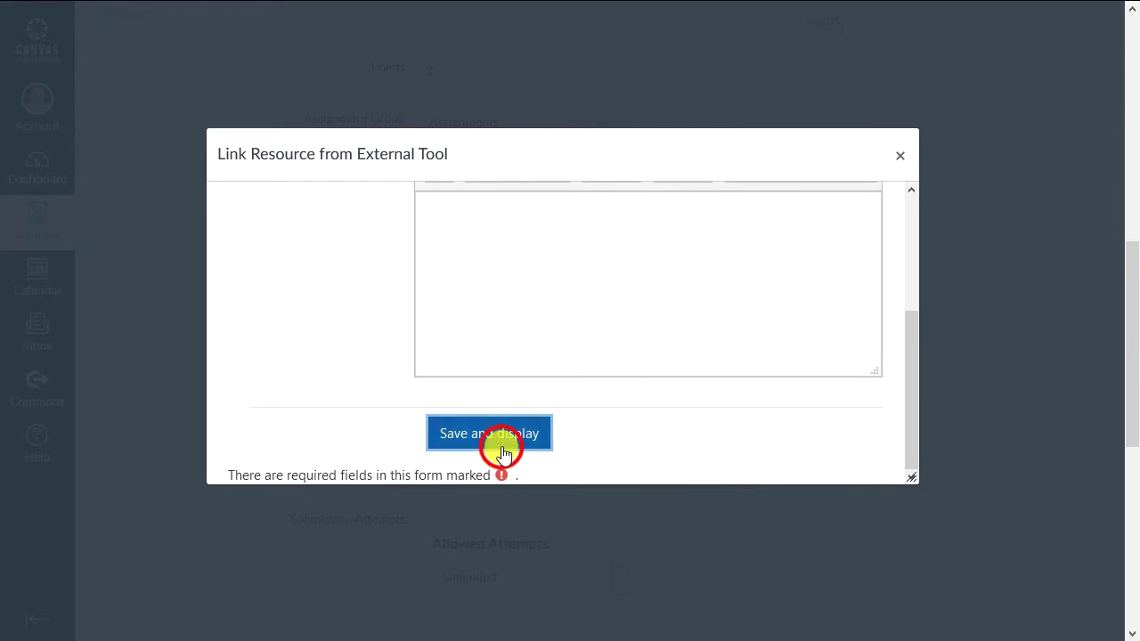
click(561, 391)
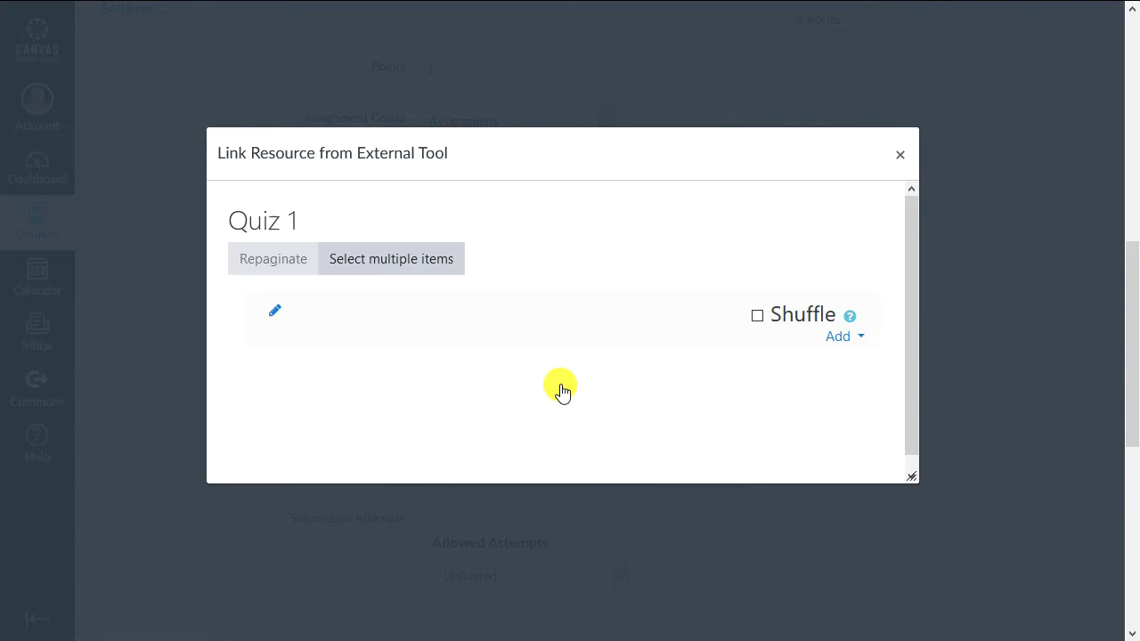
Choose to add a new question to Quiz 1
click(836, 338)
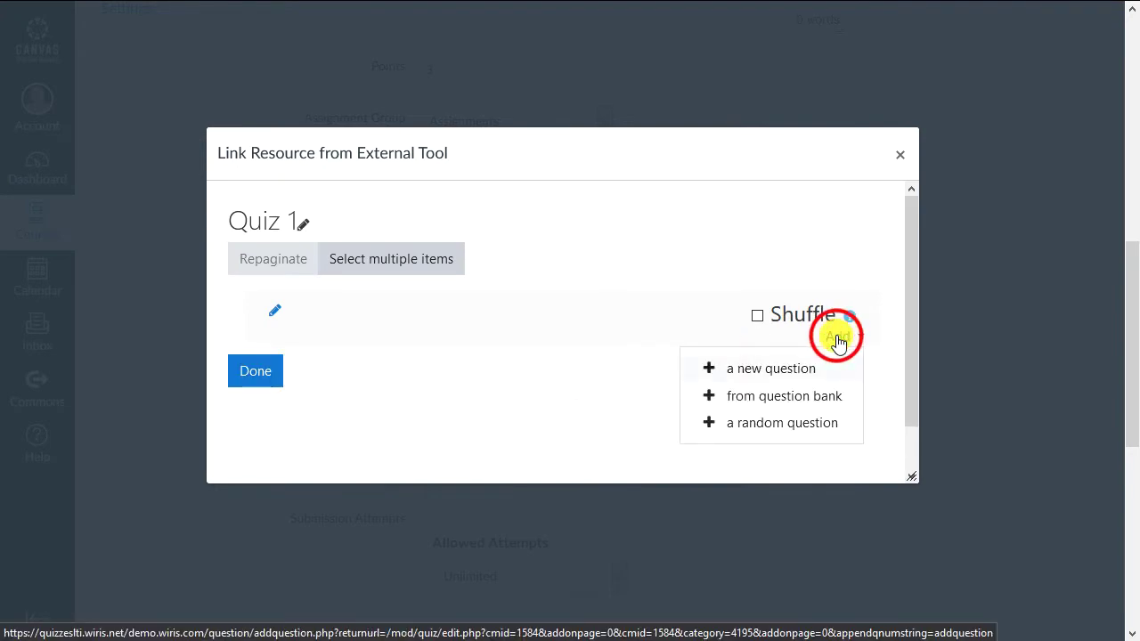
click(754, 371)
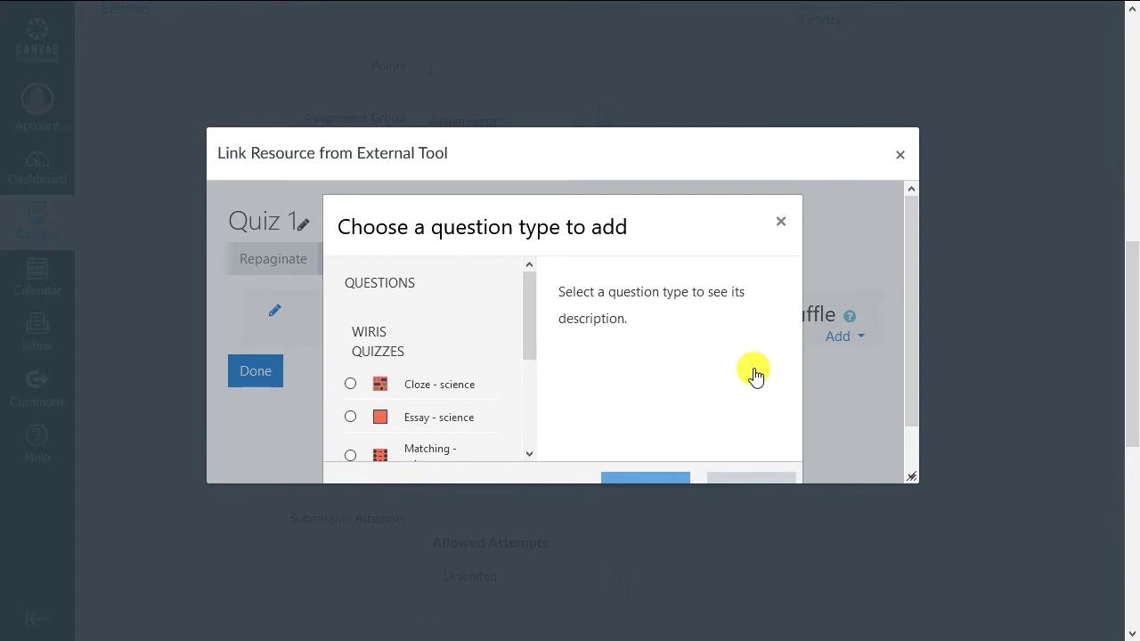
drag(529, 323, 542, 385)
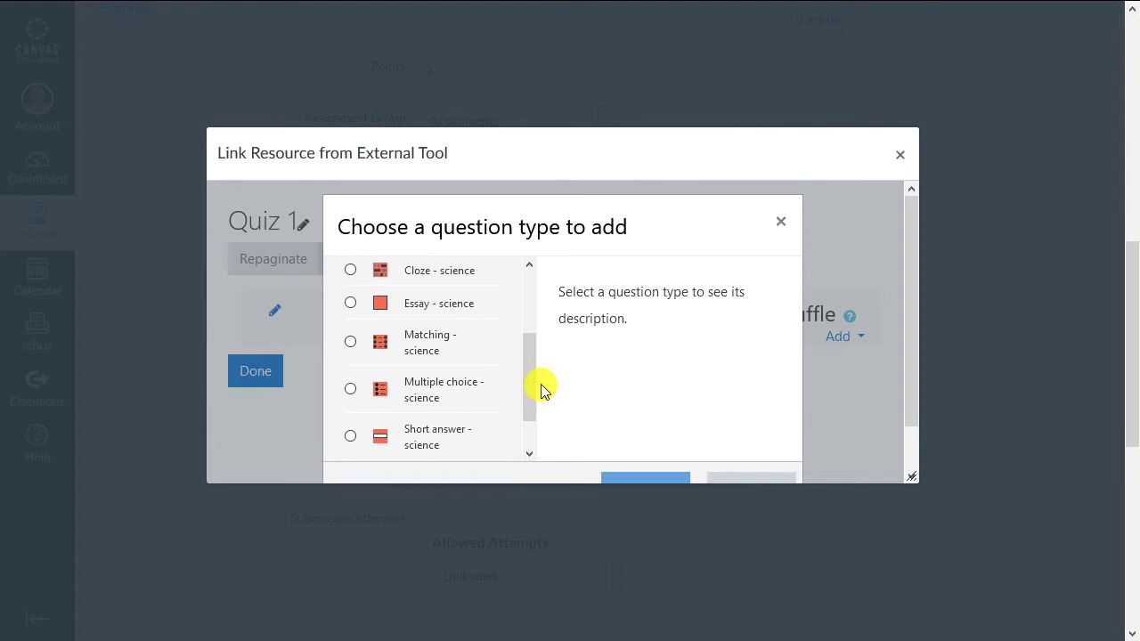
Preview the Cloze, Essay, Matching, Multiple choice, Short answer and True/False science types, then add Short answer - science
click(456, 272)
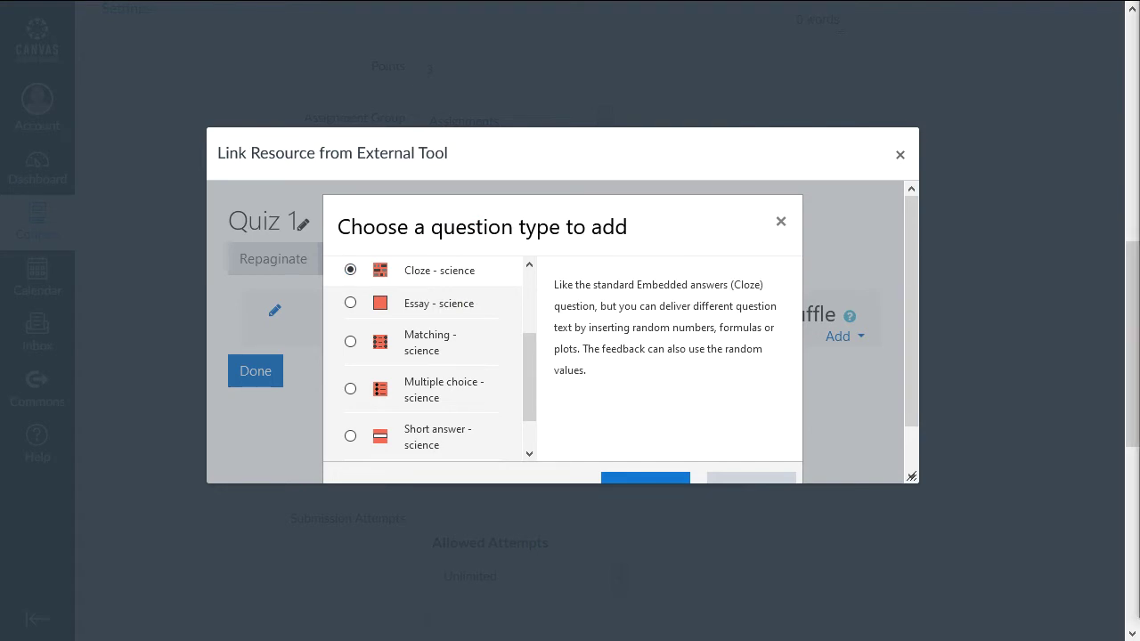
click(430, 306)
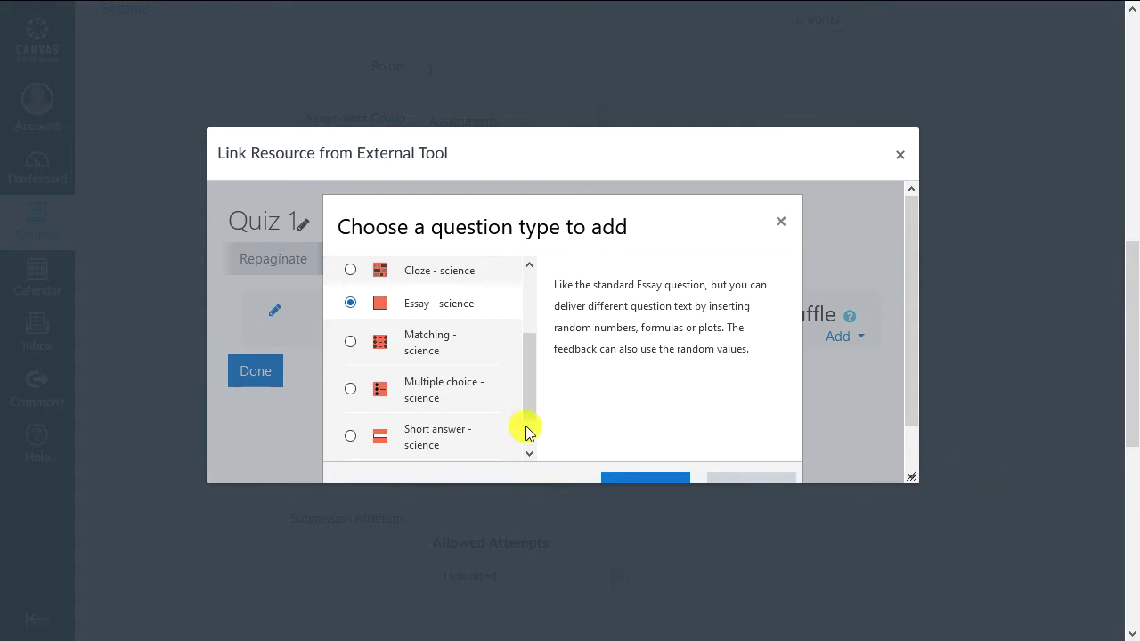
click(420, 343)
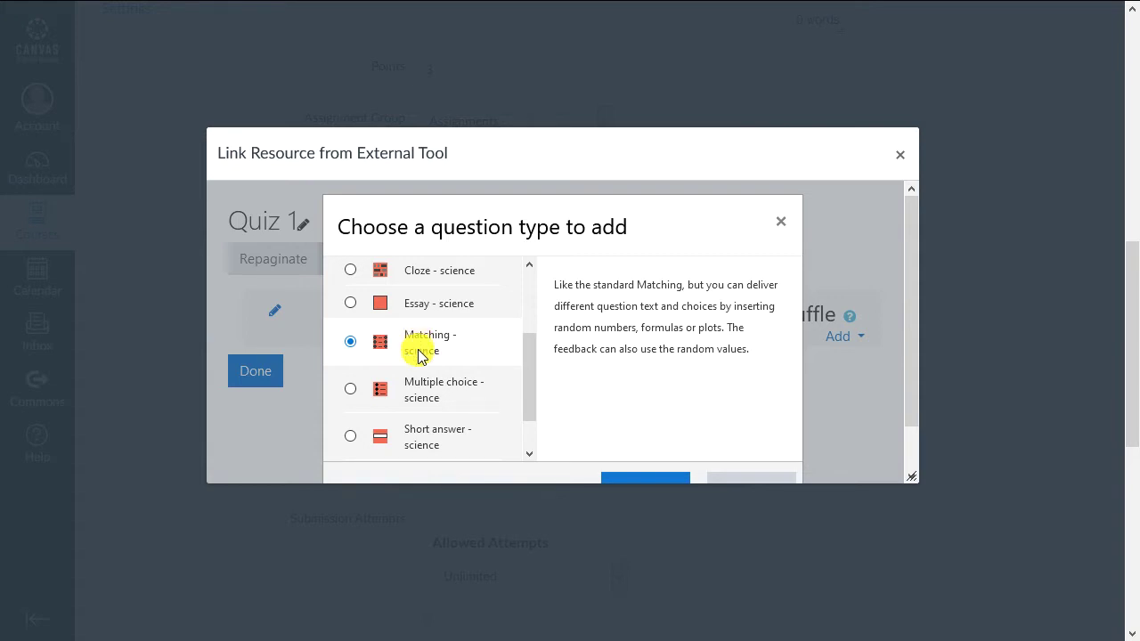
click(418, 390)
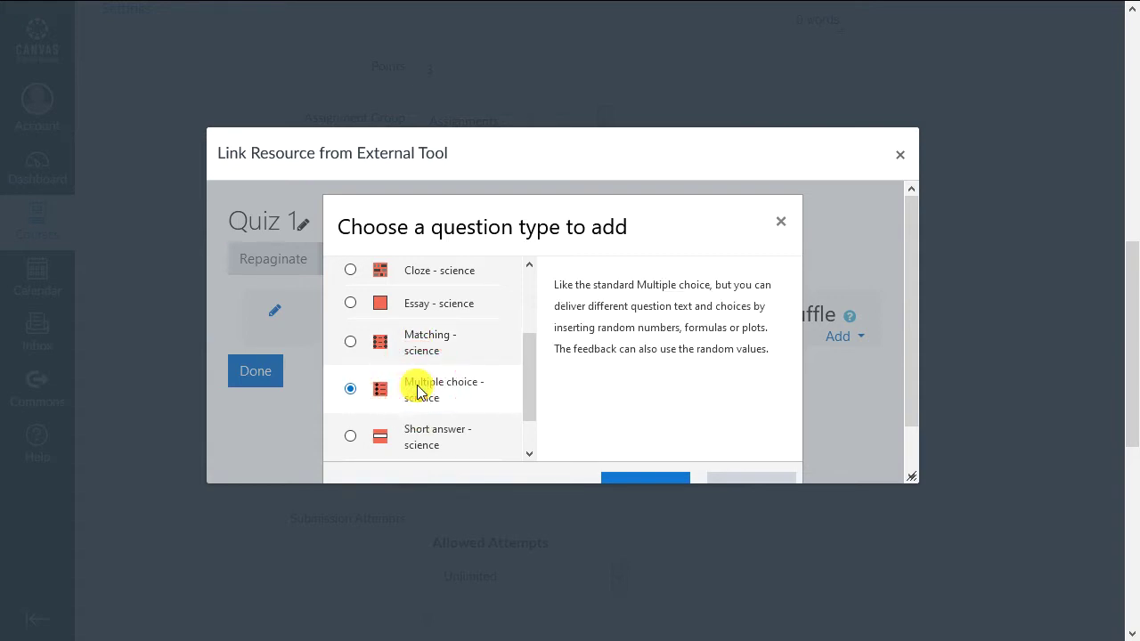
click(422, 438)
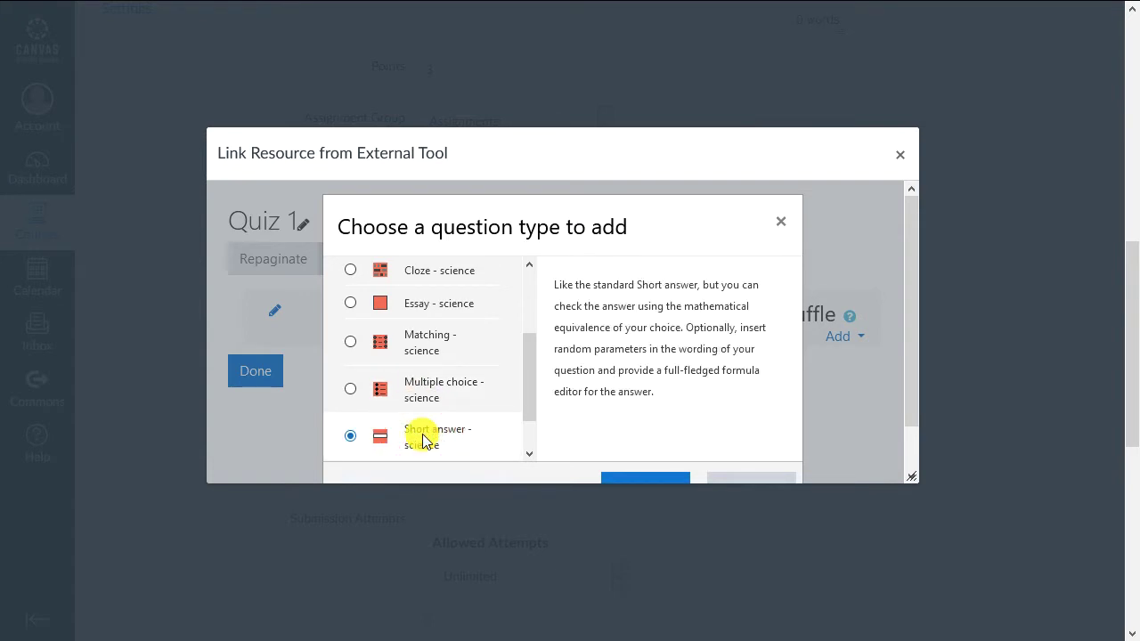
drag(526, 409, 526, 453)
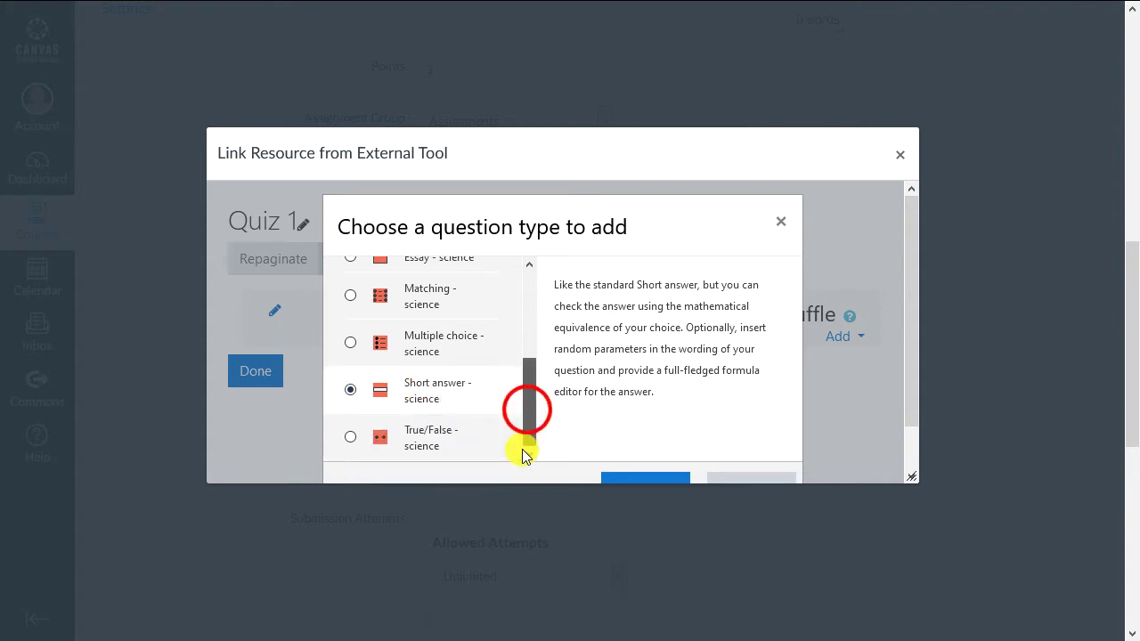
click(418, 435)
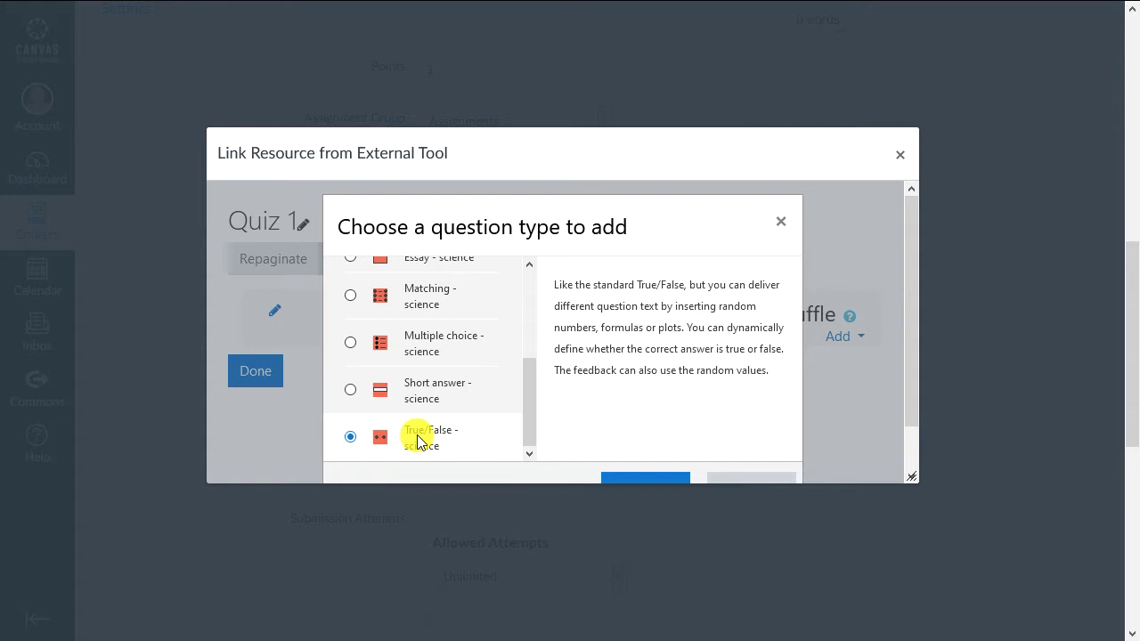
click(420, 388)
click(648, 482)
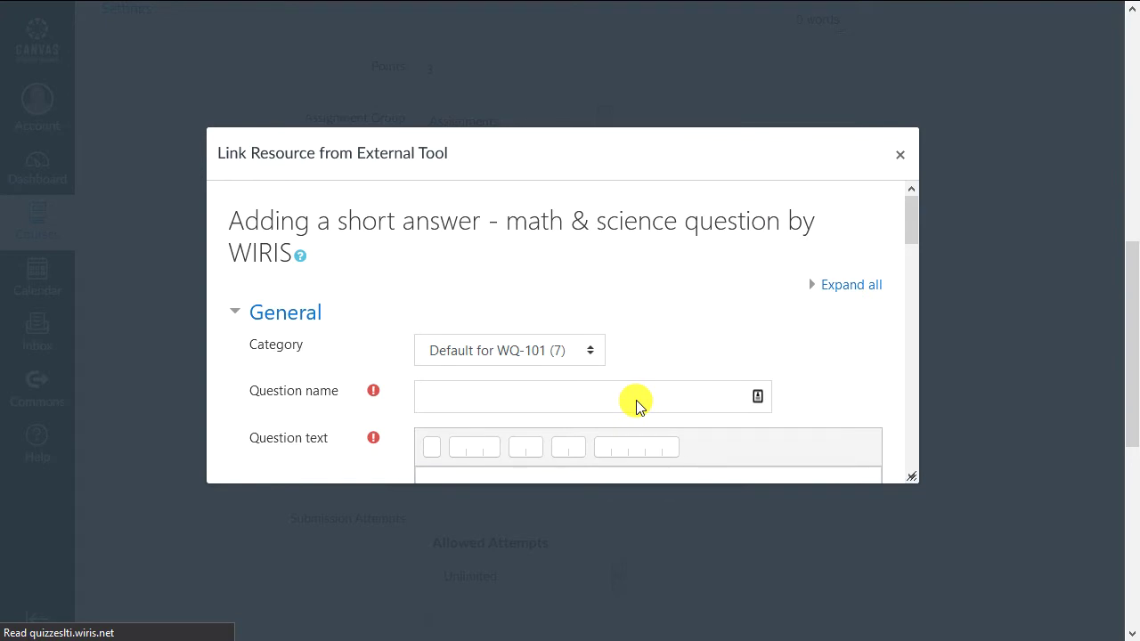
Name the question 'Question 1'
scroll(635, 400, down, 3)
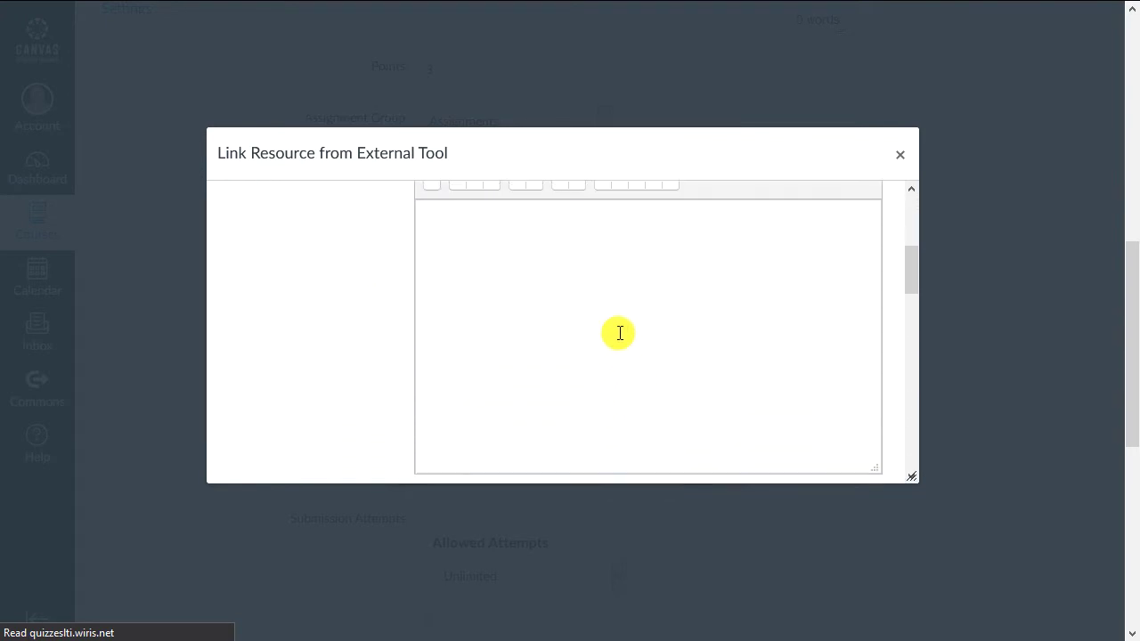
scroll(618, 330, up, 1)
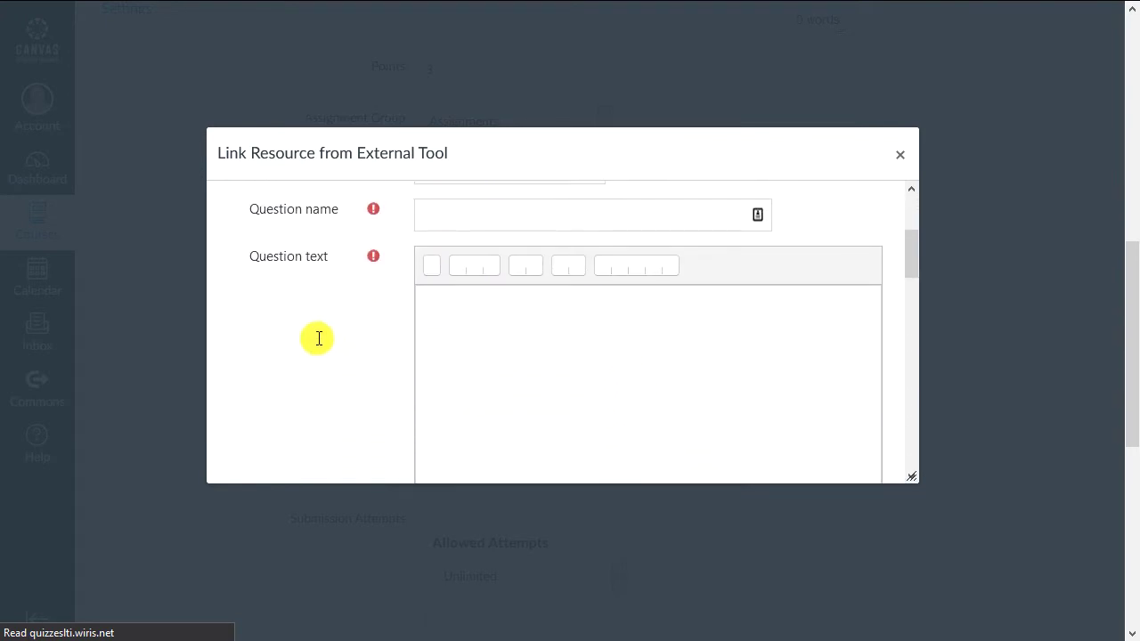
click(508, 333)
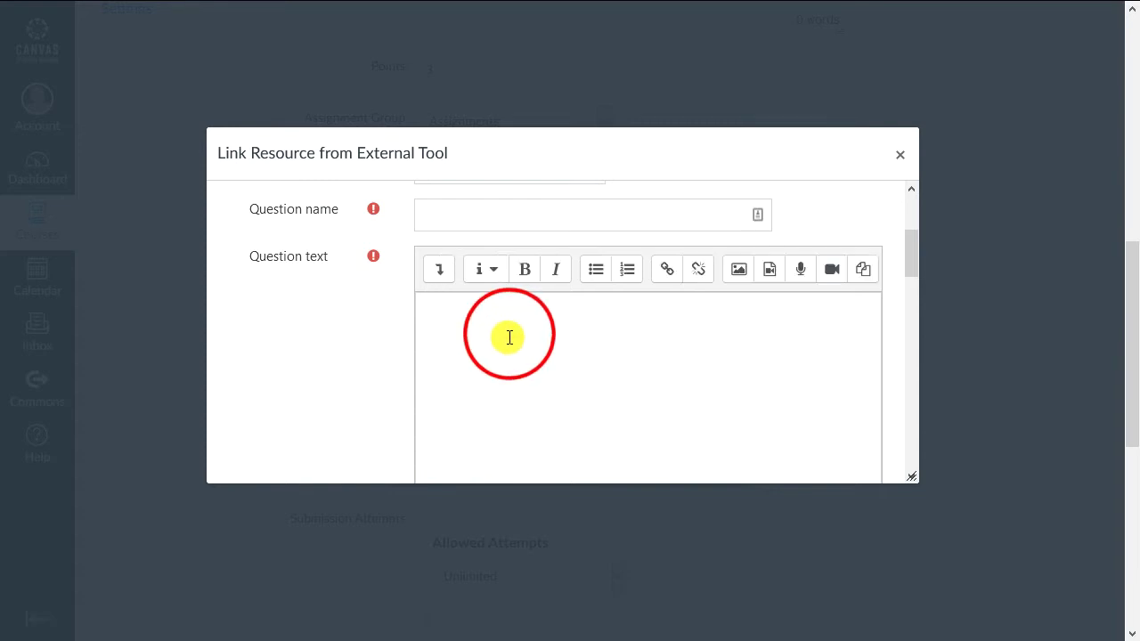
scroll(508, 339, down, 3)
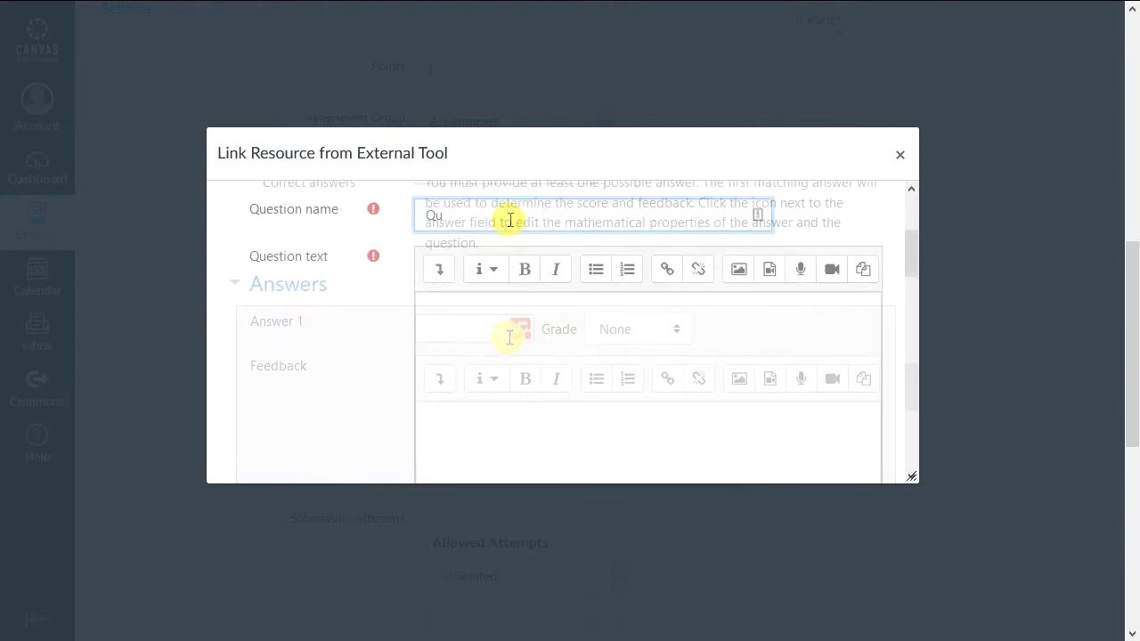
text(estion 1)
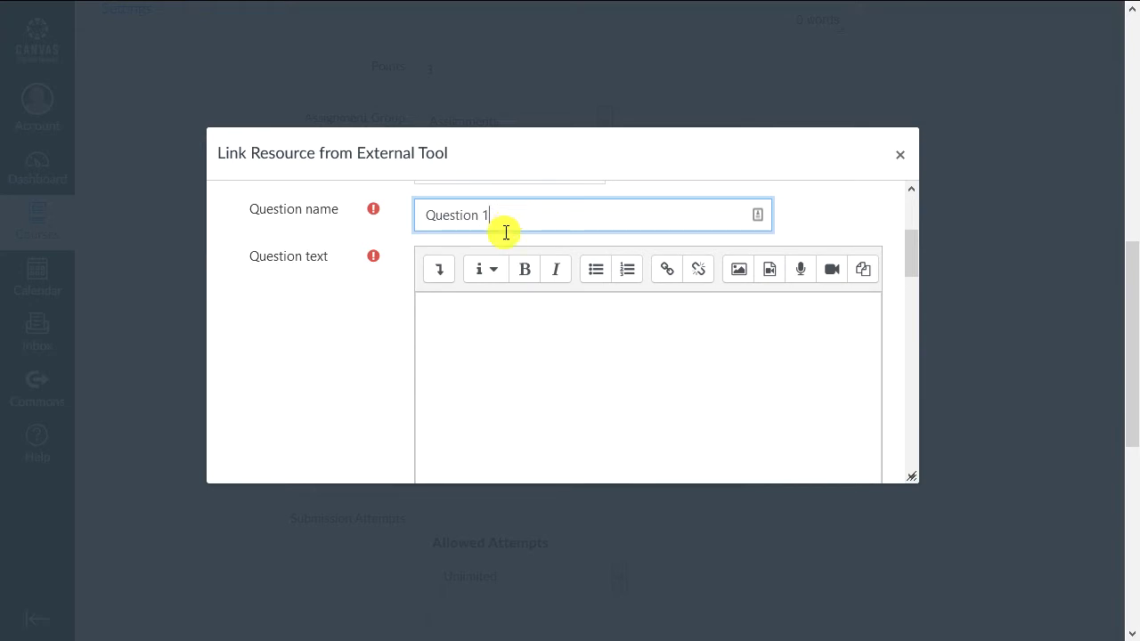
Enter 'What is the amplitude:' as the question text and show the advanced editor buttons
click(474, 323)
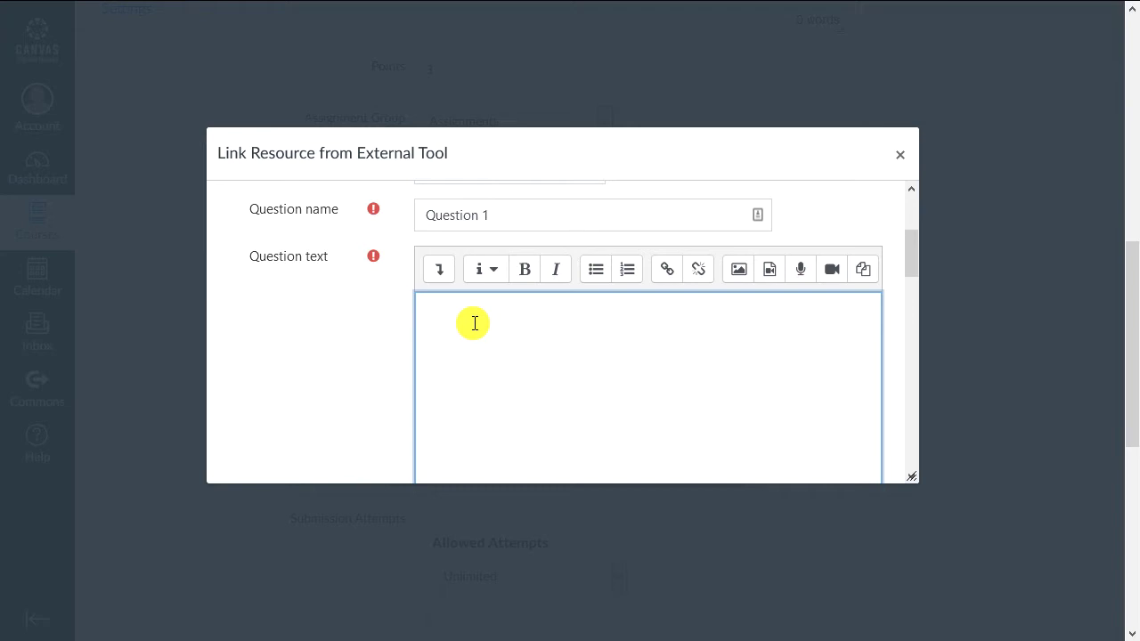
text(What is the amplitude:)
click(441, 270)
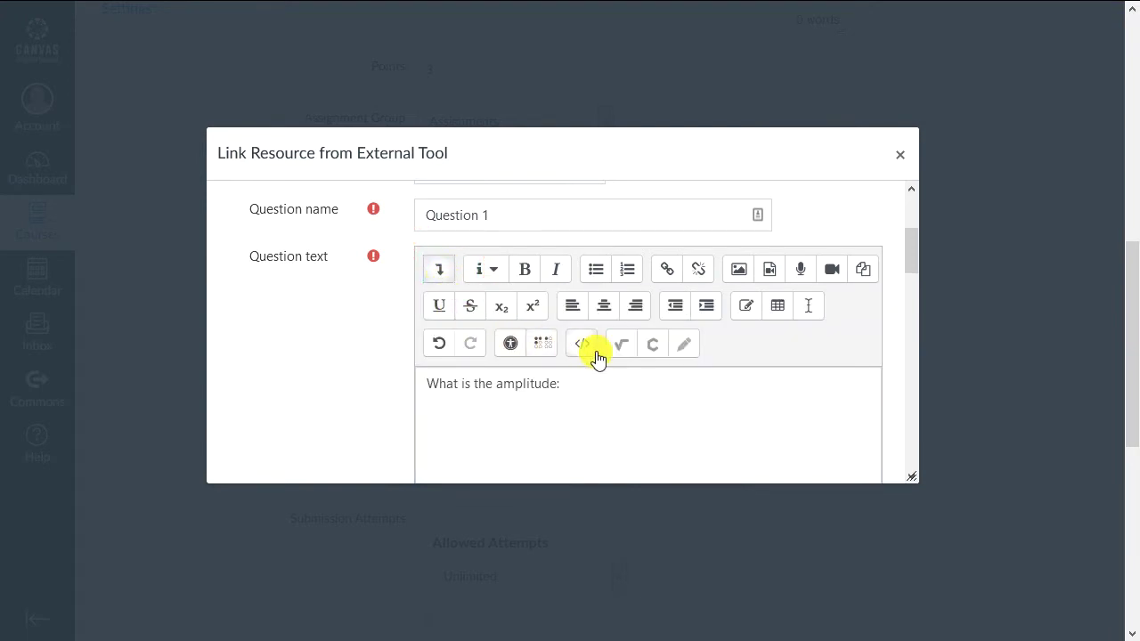
In MathType, enter y = #a·sin(#b) + #c using the symbol dot and template parentheses
click(627, 349)
text(y )
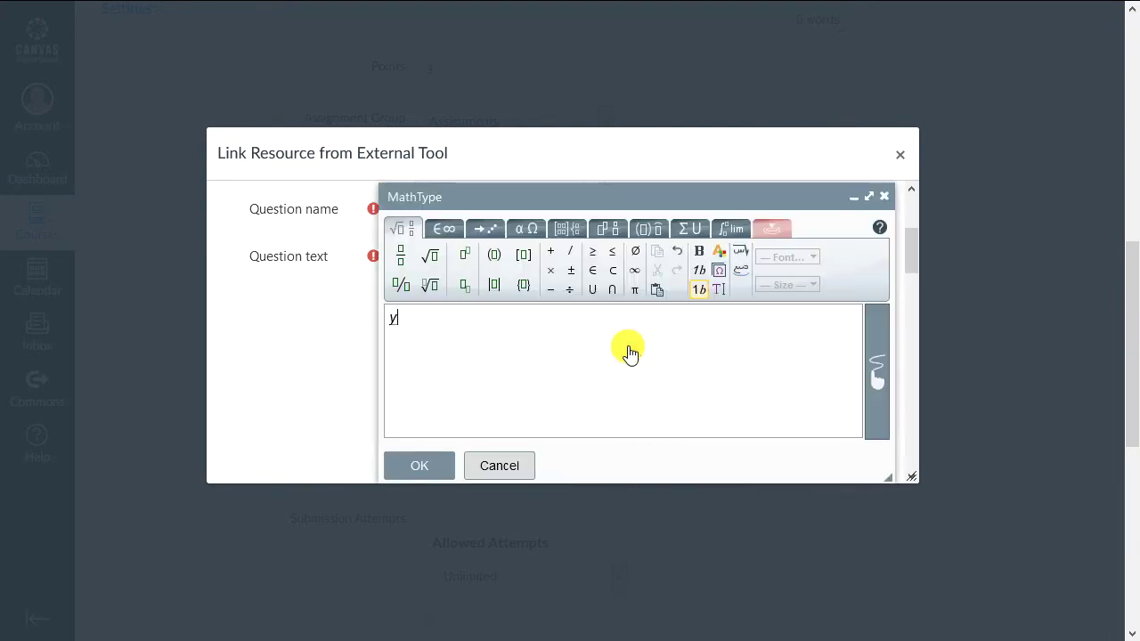
text(= #a)
click(444, 227)
click(459, 251)
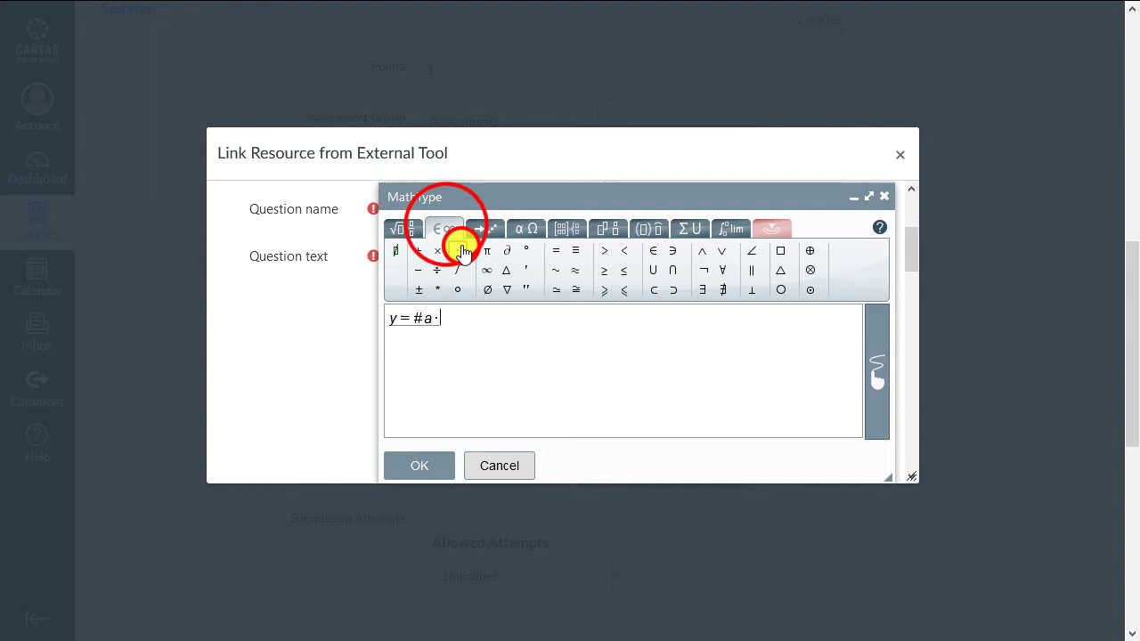
text(sin)
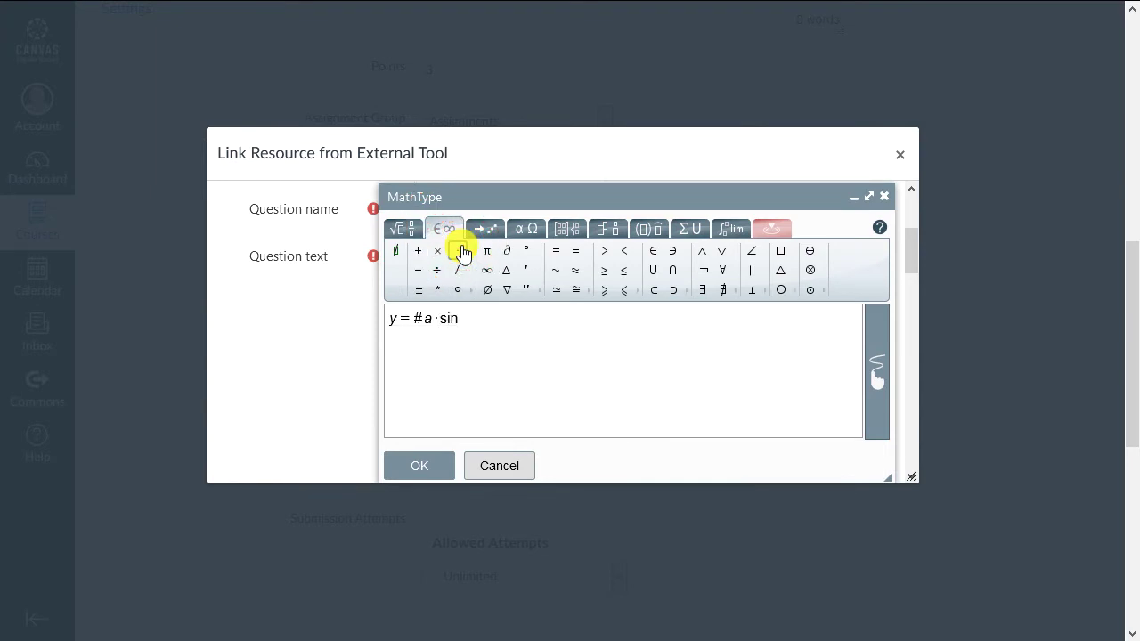
click(405, 227)
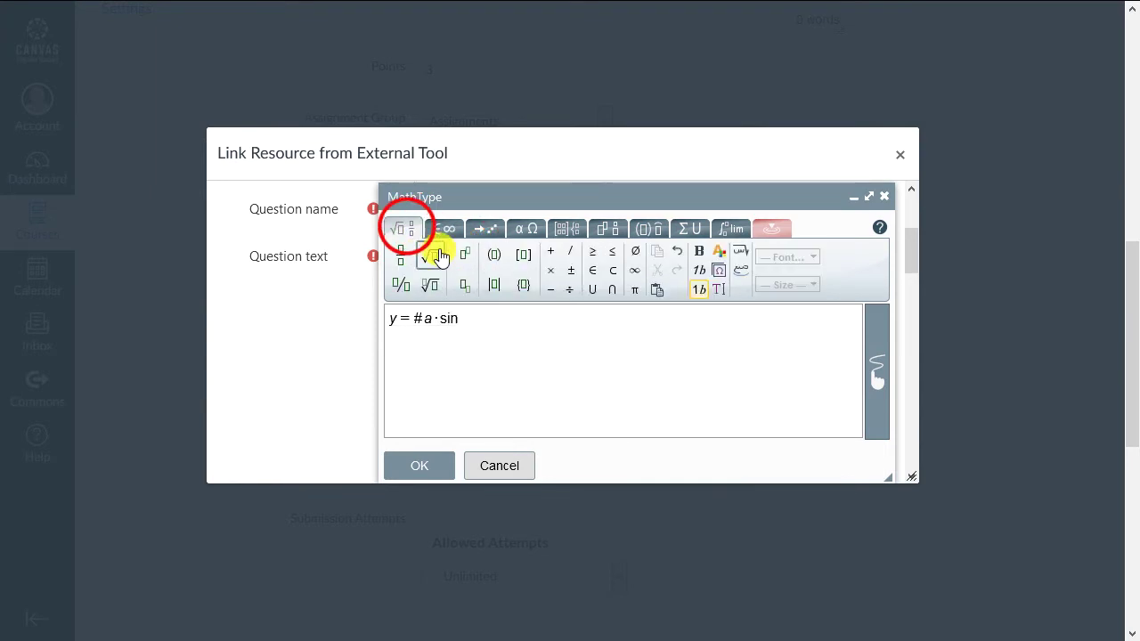
click(496, 259)
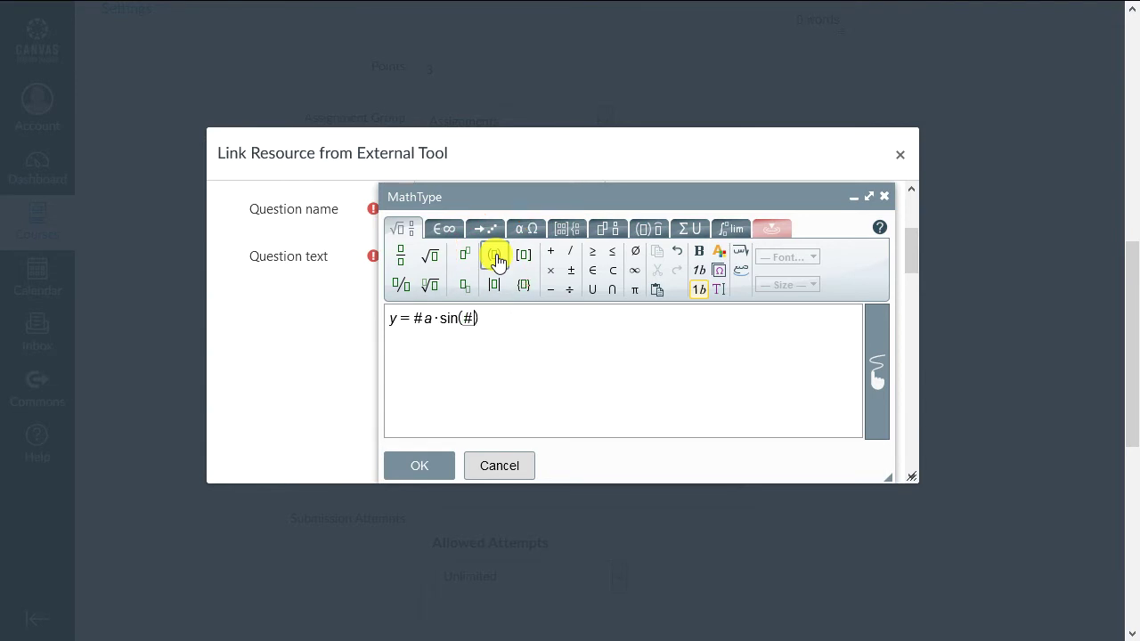
text(#b)
key(Right)
text(+ #)
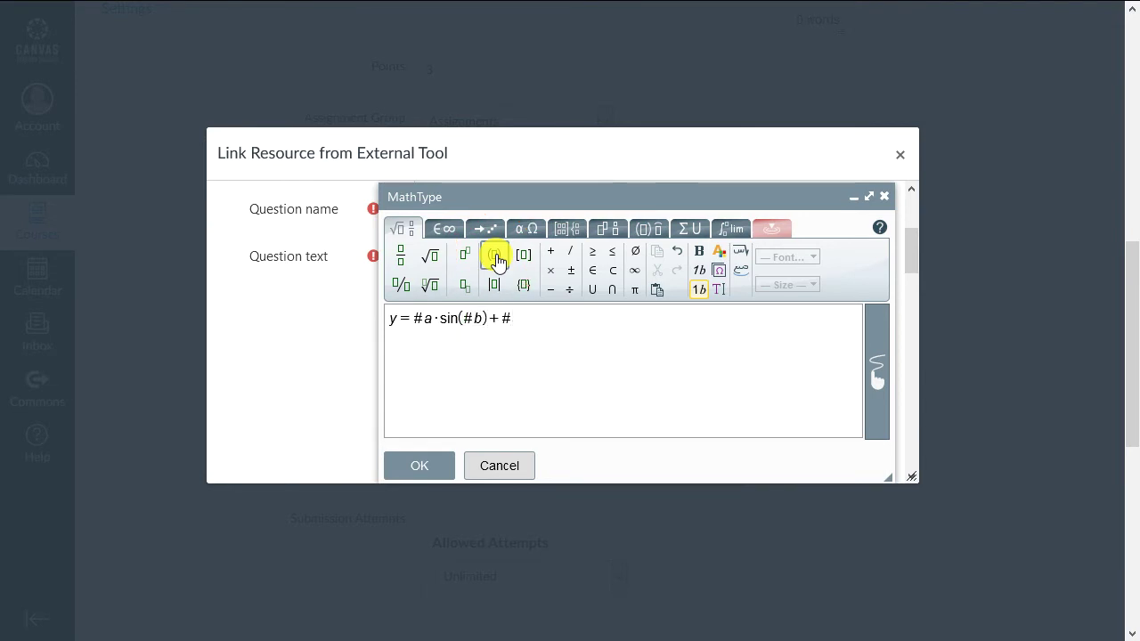
text(c)
Insert the y = #a·sin(#b) + #c formula into the question and focus the Answer 1 field
click(416, 463)
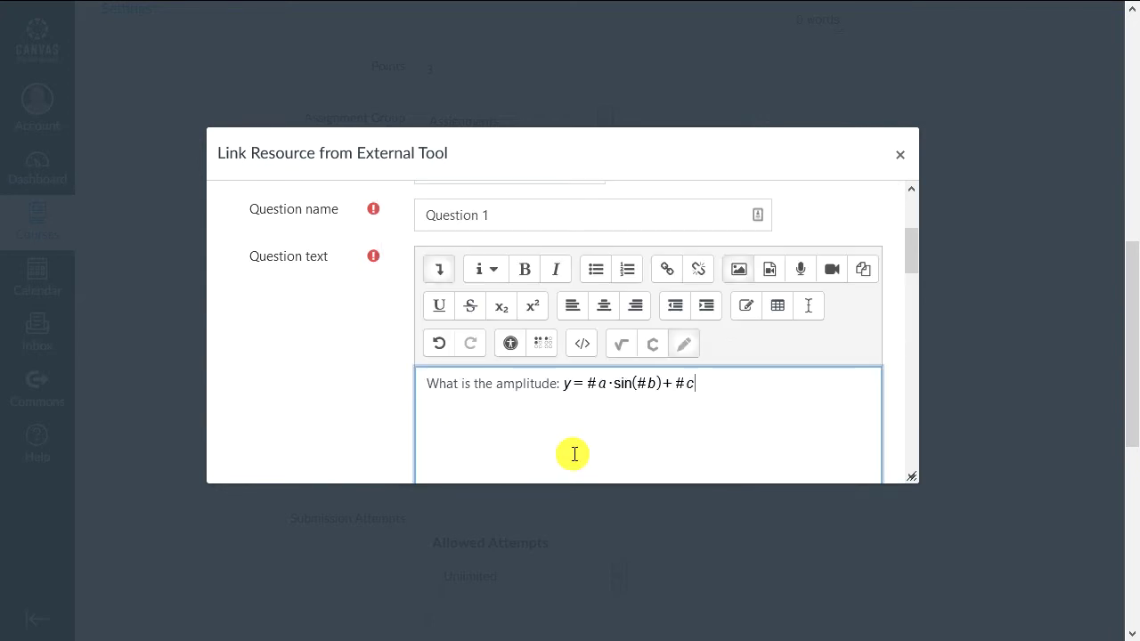
scroll(574, 454, down, 20)
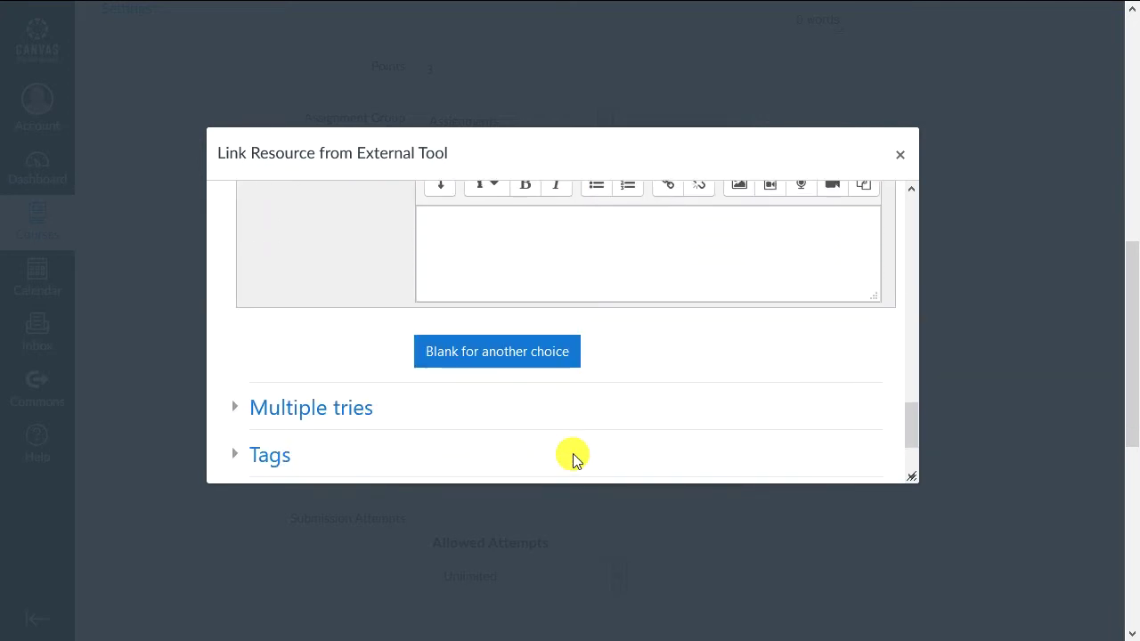
scroll(574, 456, up, 1)
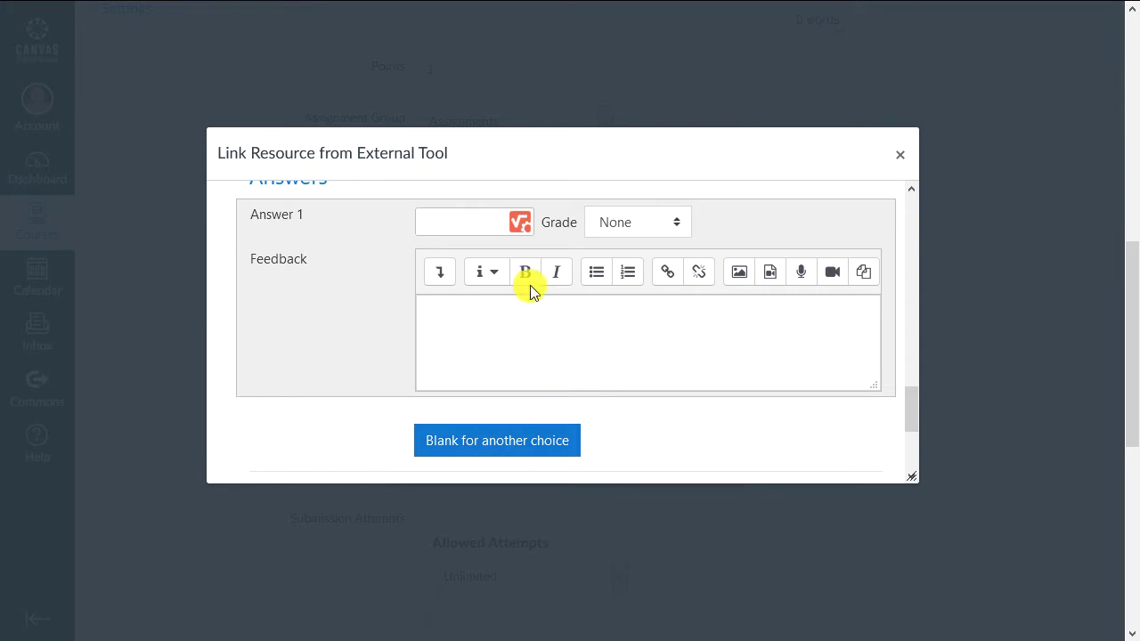
click(528, 225)
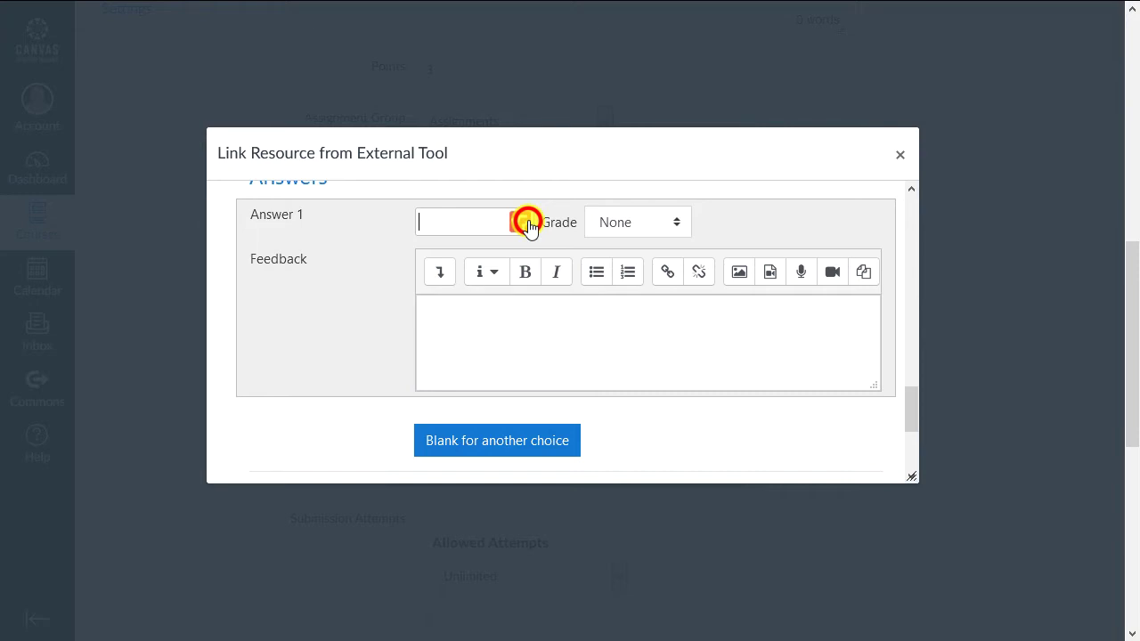
Open the Wiris answer studio for Answer 1 and enter #a as the correct answer
click(527, 222)
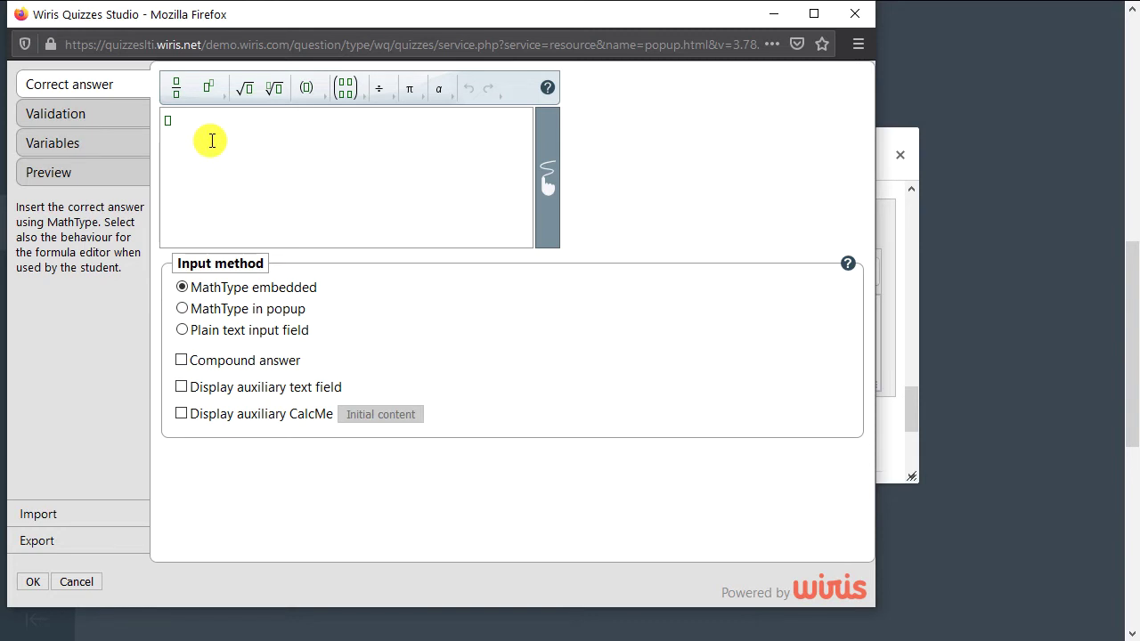
click(212, 141)
text(#a)
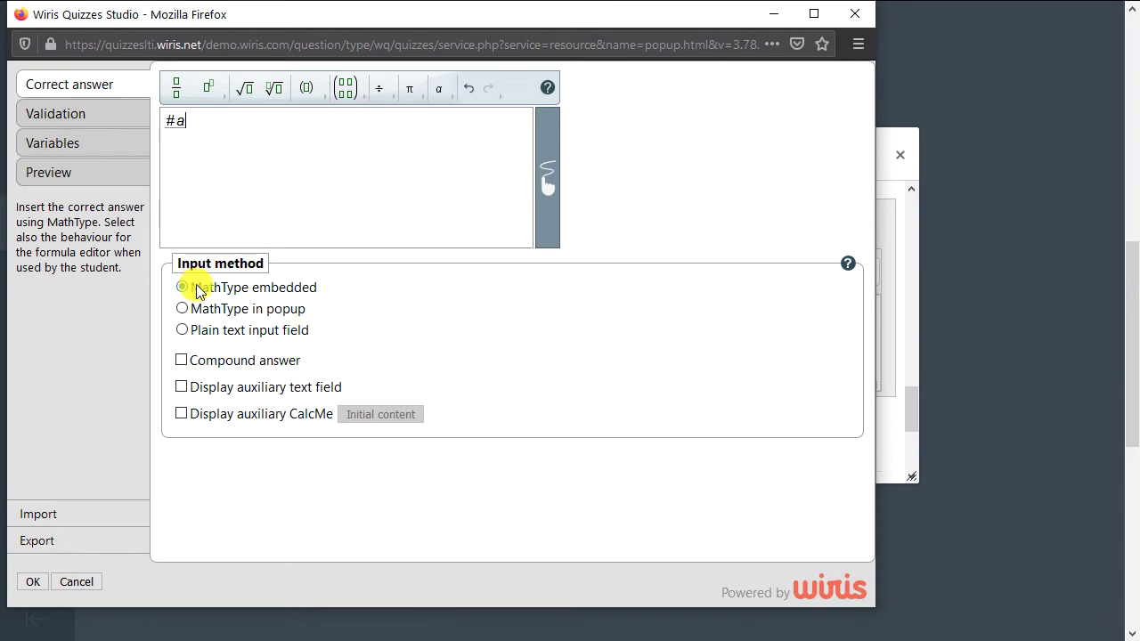
In Validation, try Quantity then revert to General input, and open the Variables settings
click(85, 118)
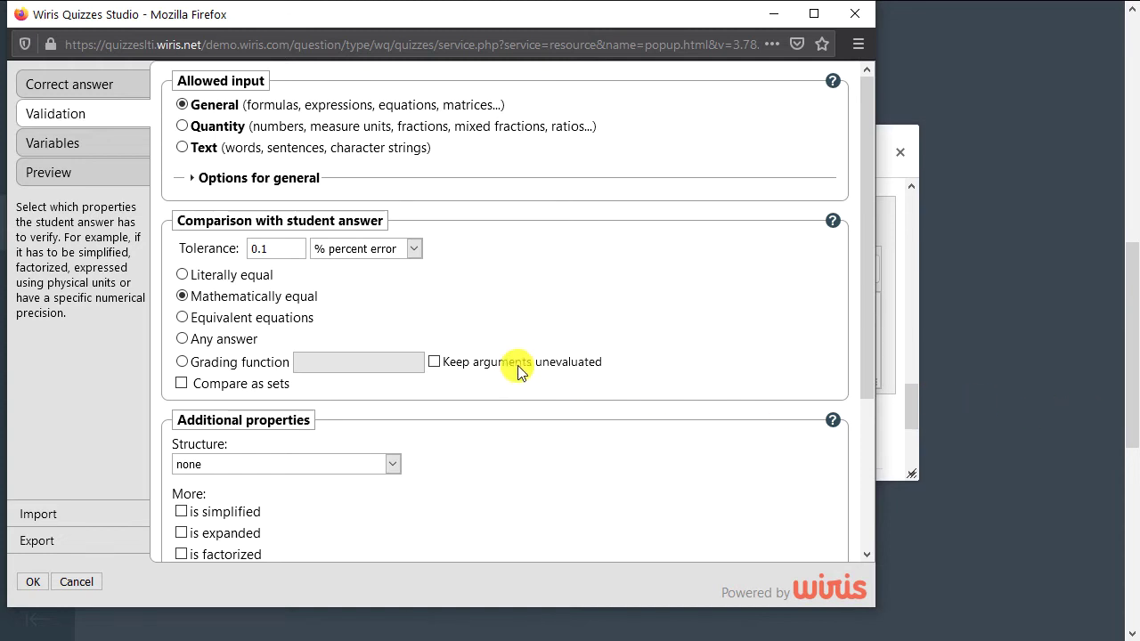
click(174, 123)
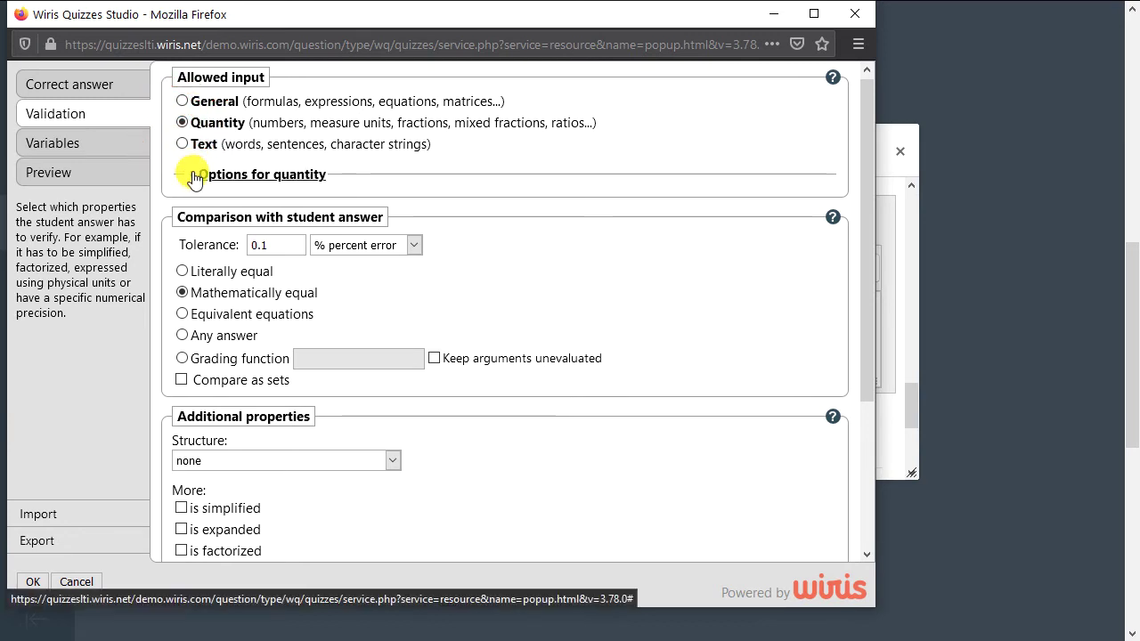
click(194, 176)
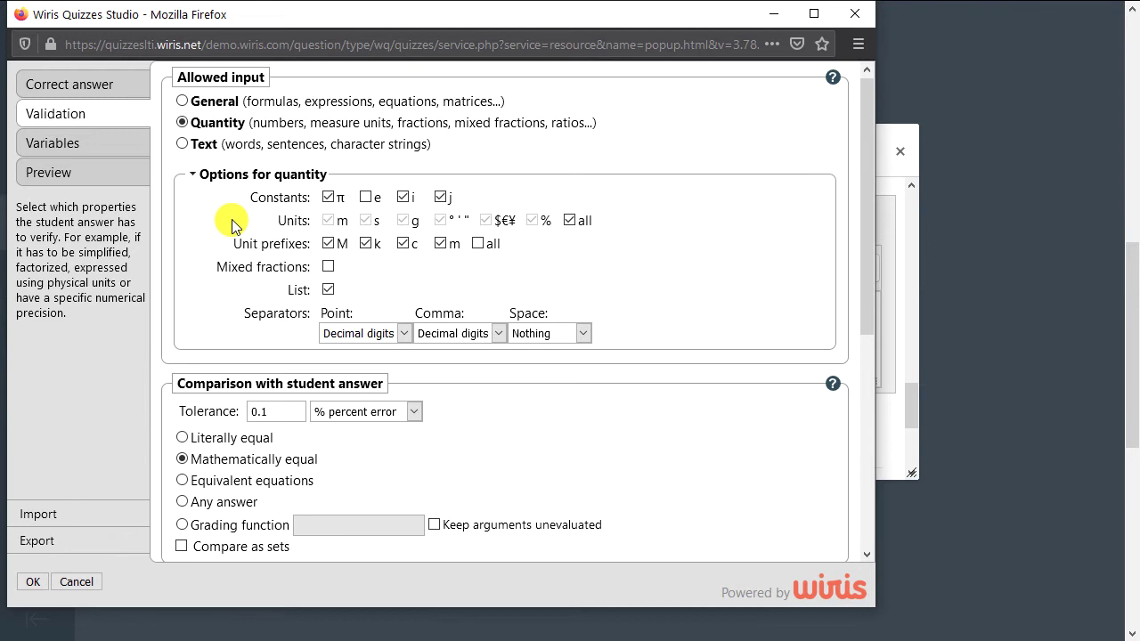
click(182, 102)
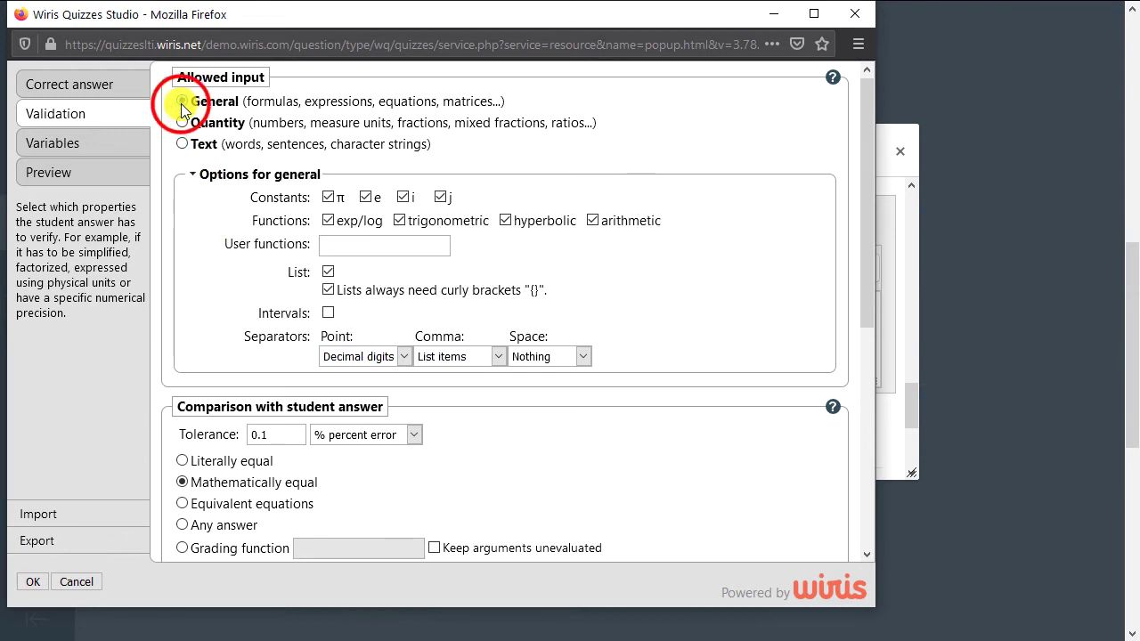
click(87, 145)
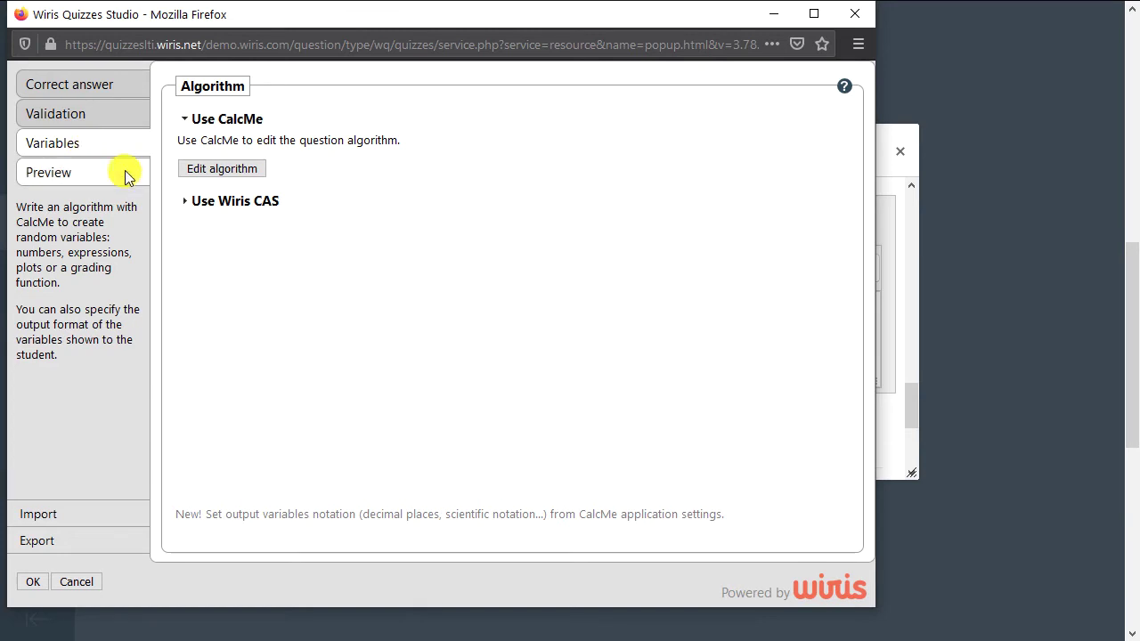
Open the CalcMe editor and define a = random(1,6)
click(222, 169)
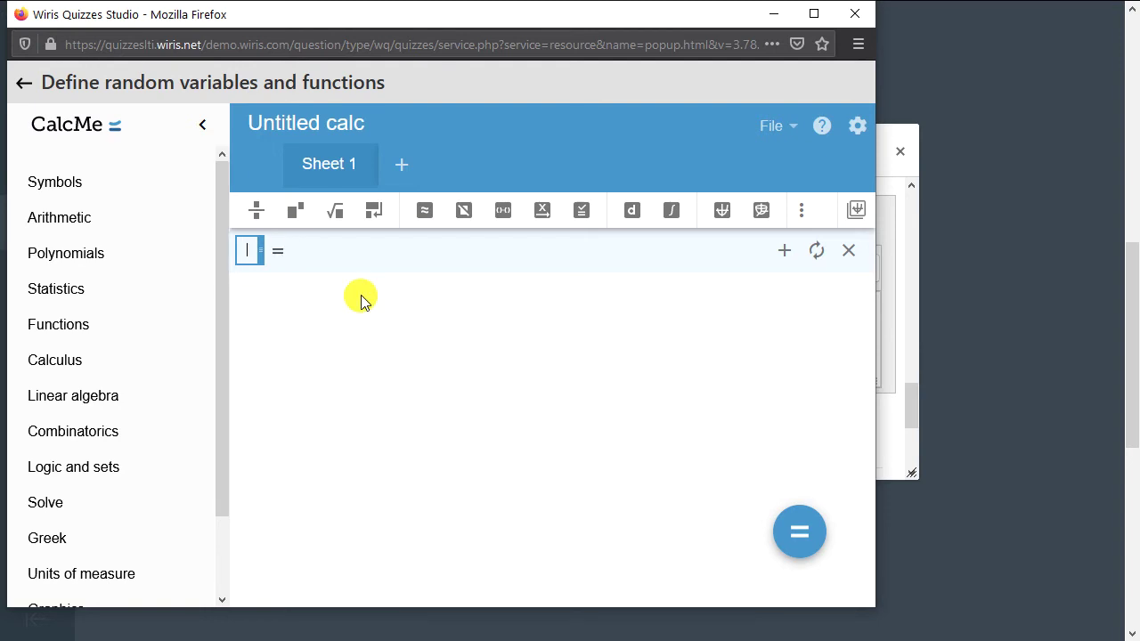
text(a)
key(Tab)
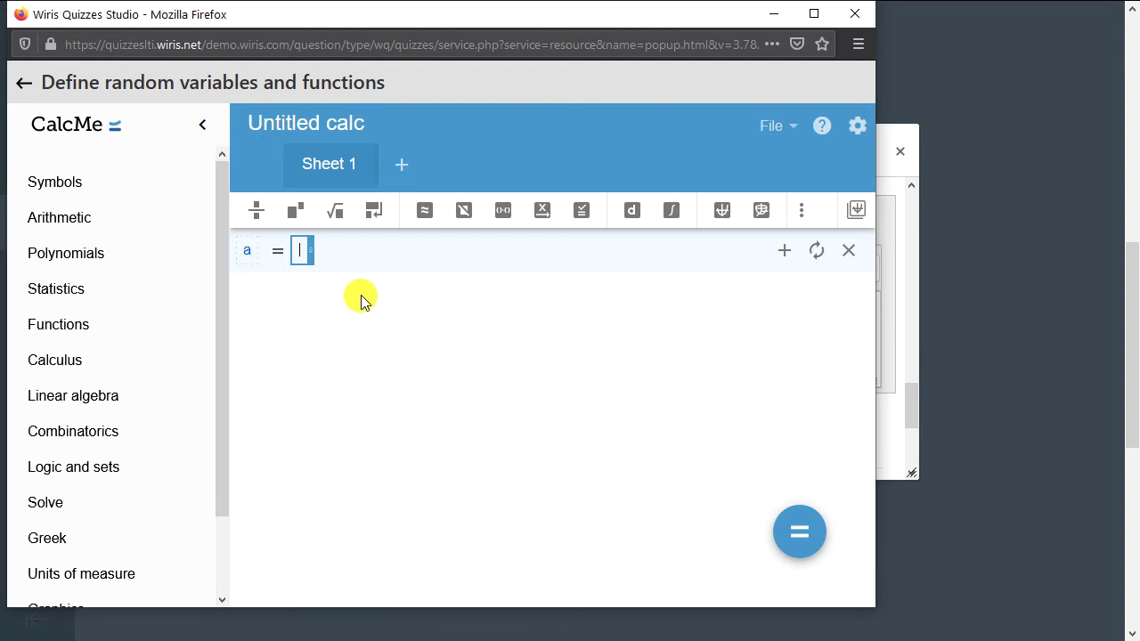
text(random(1)
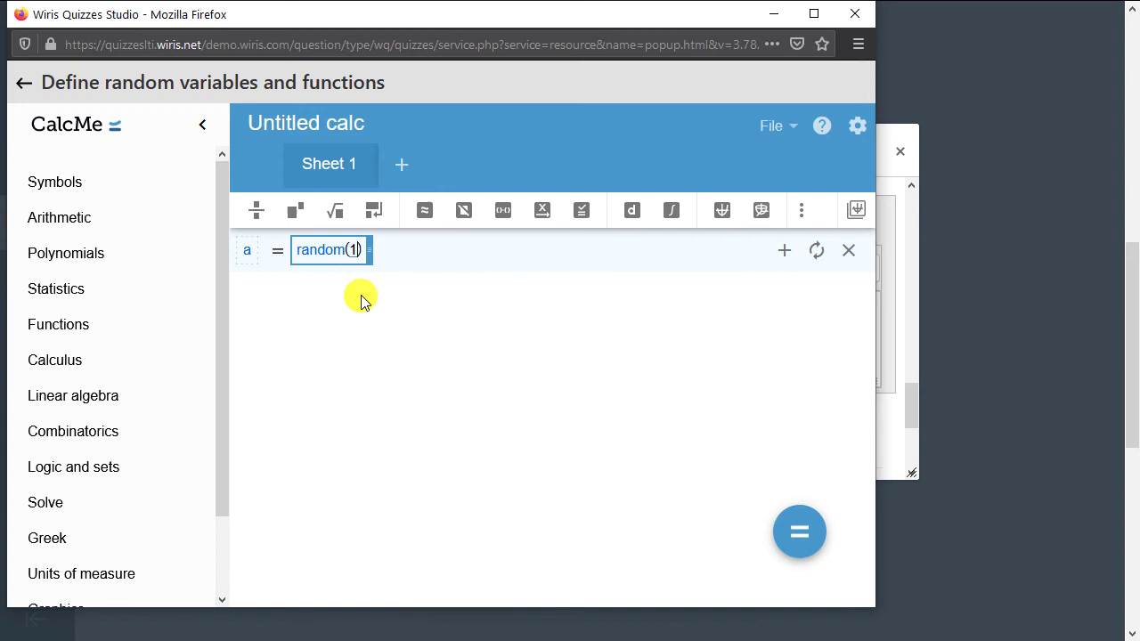
text(,6)
key(Return)
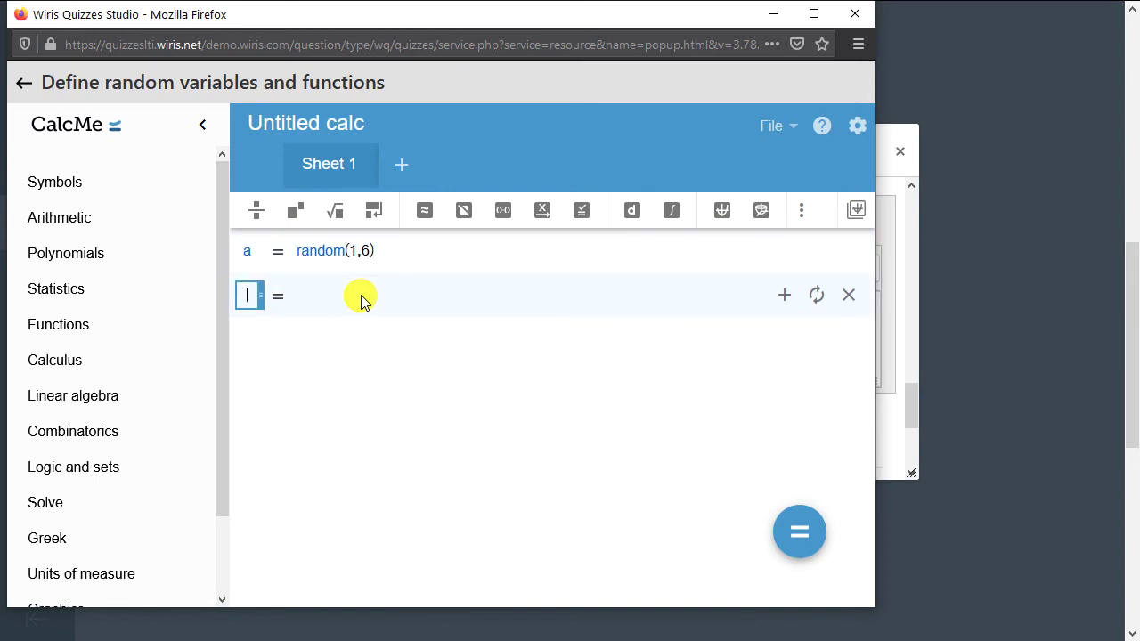
Define b = x − π, inserting π from the Symbols palette
text(b)
key(Tab)
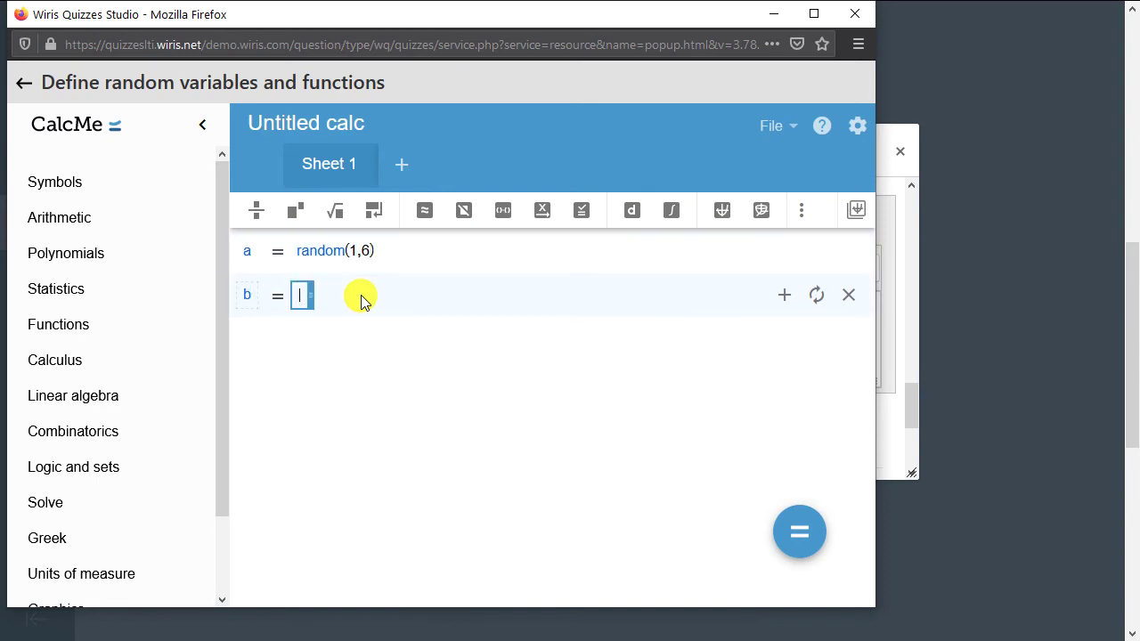
text(x-)
click(73, 187)
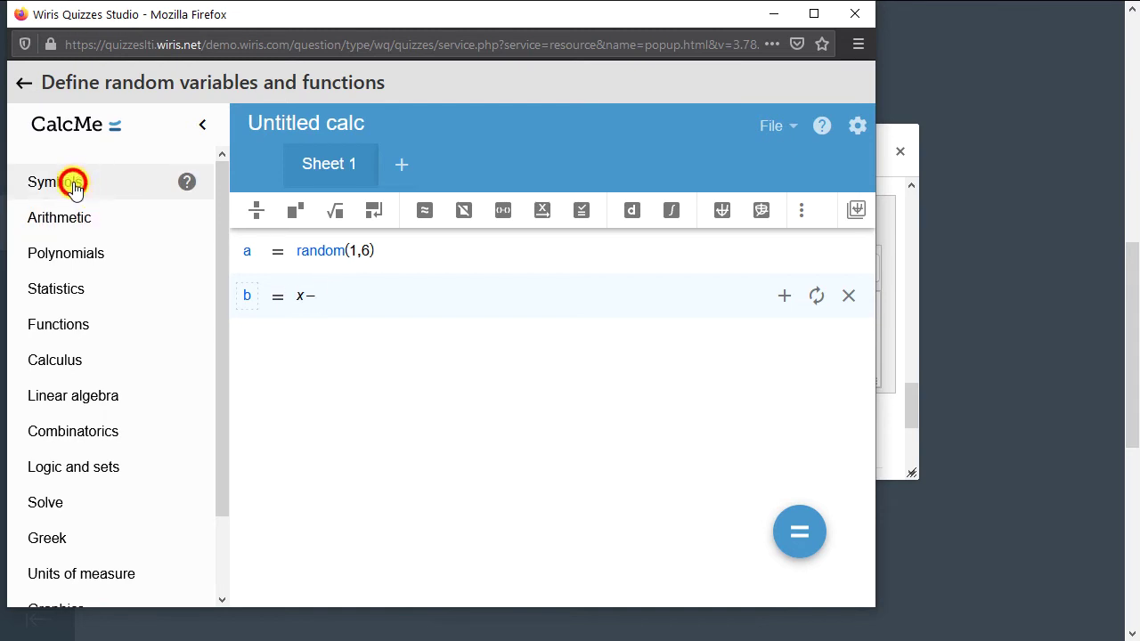
click(45, 219)
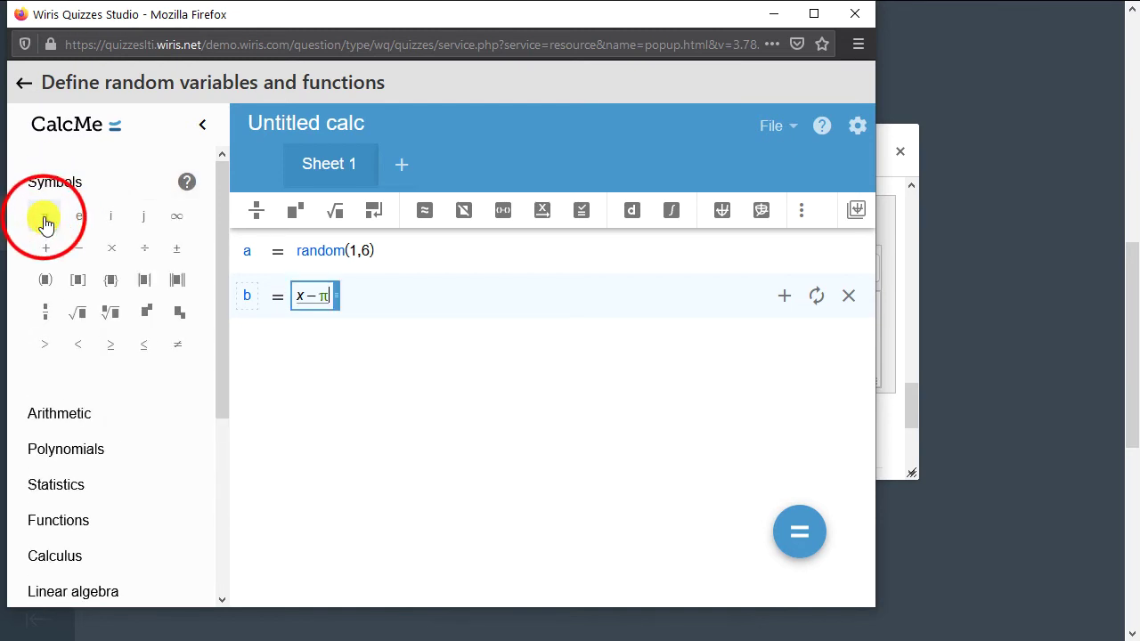
key(Return)
Add a third variable c = random(-3,10)
key(shift+Tab)
text(c)
key(Tab)
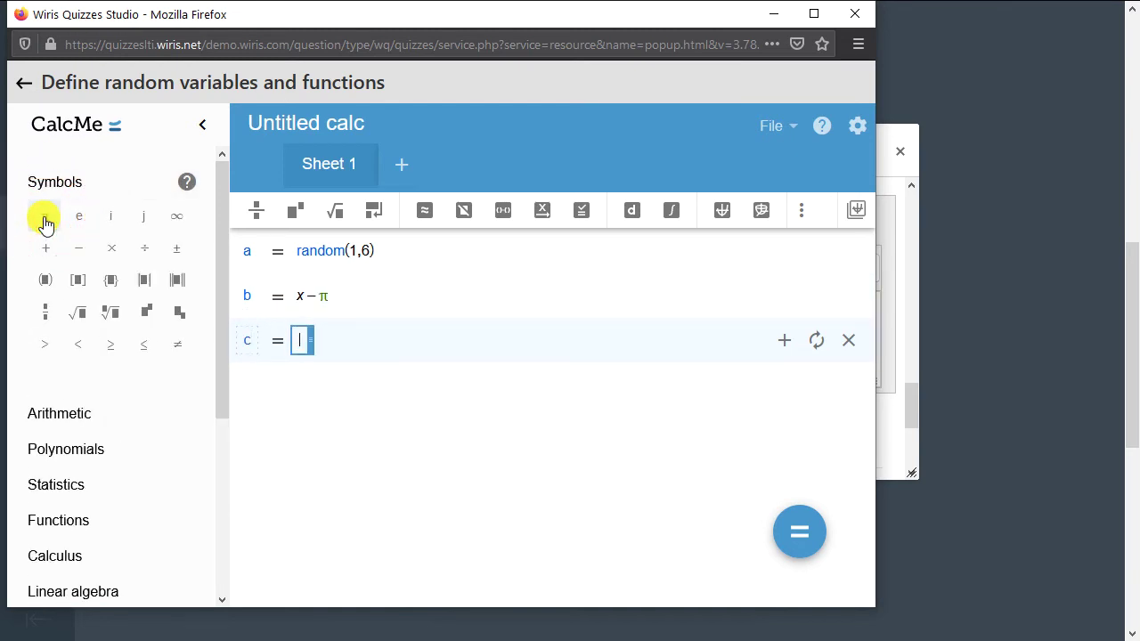
text(random)
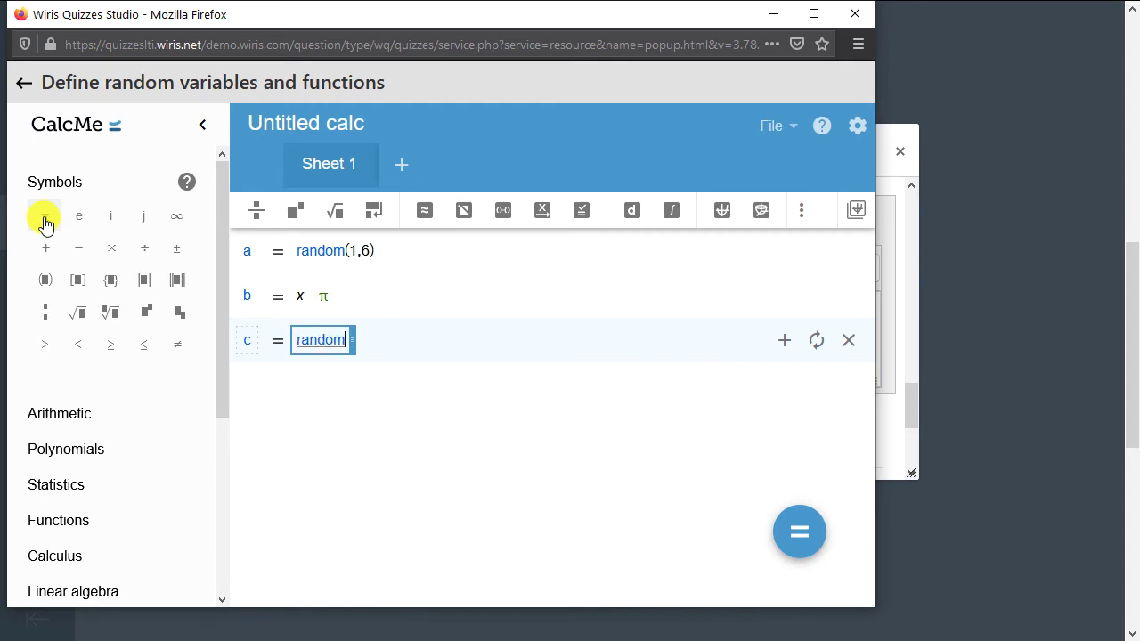
text((-3,)
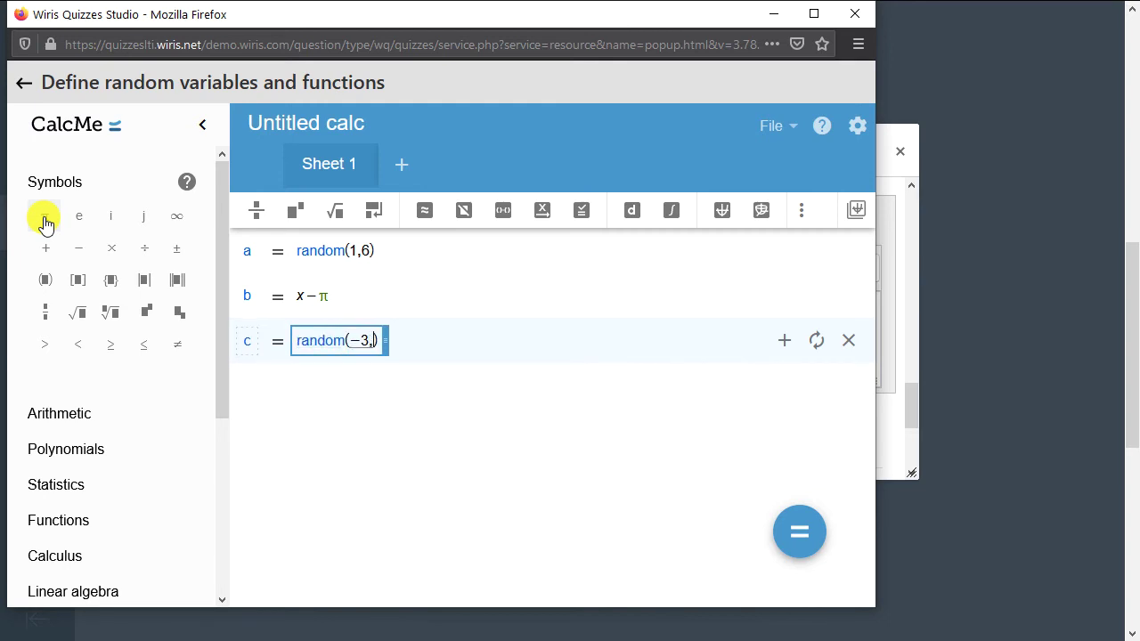
text(10)
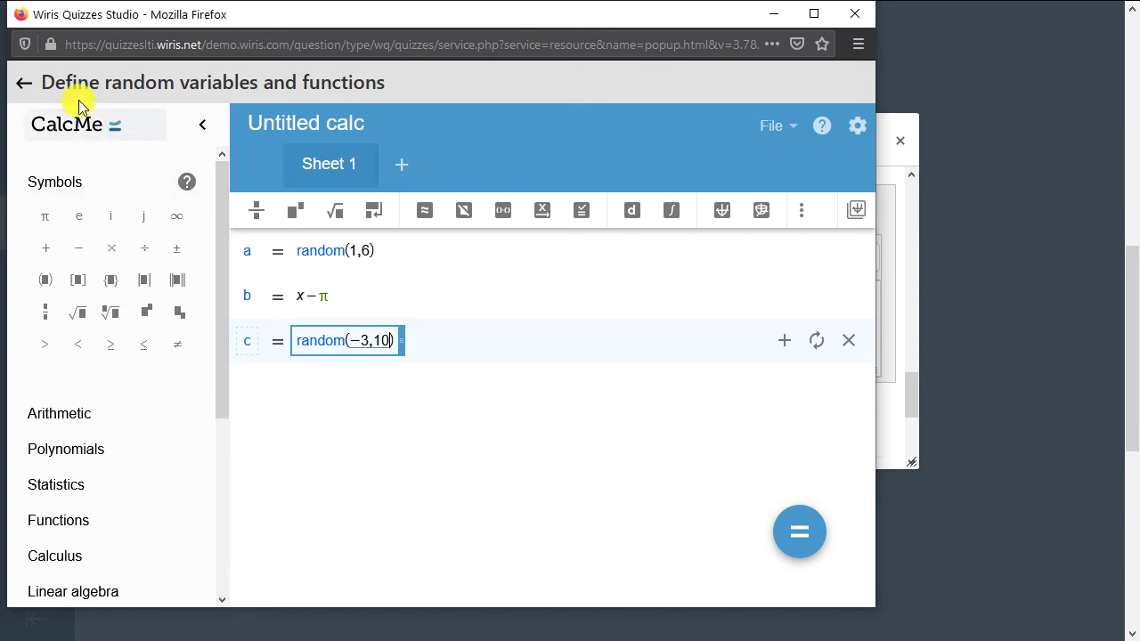
Preview the question, test that answer 4 is graded correct, and accept the studio settings
click(25, 83)
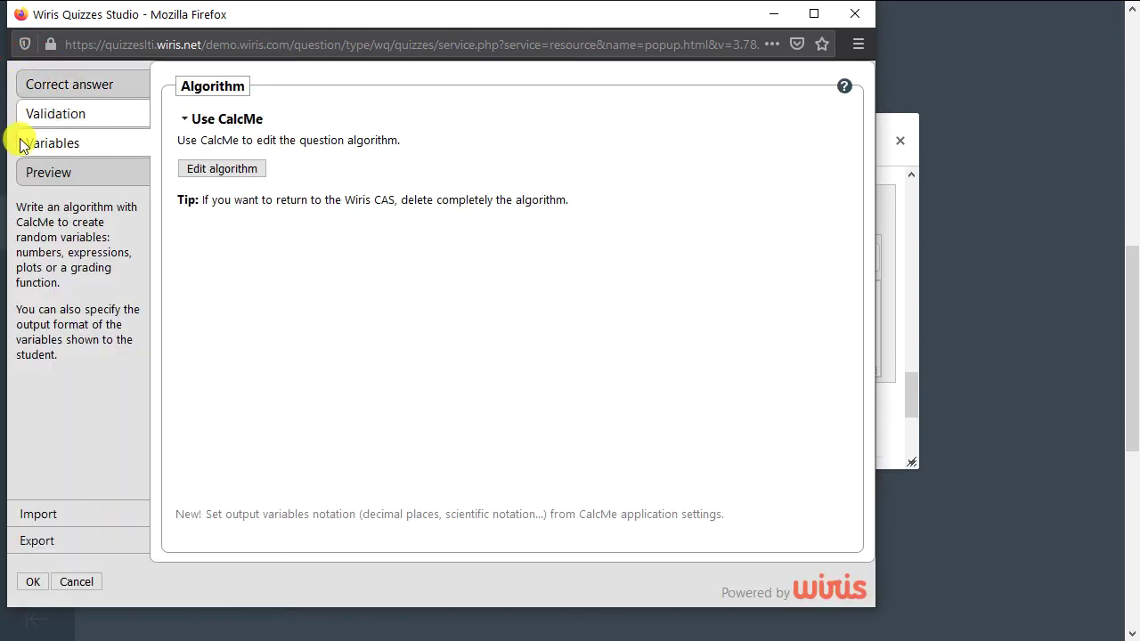
click(49, 172)
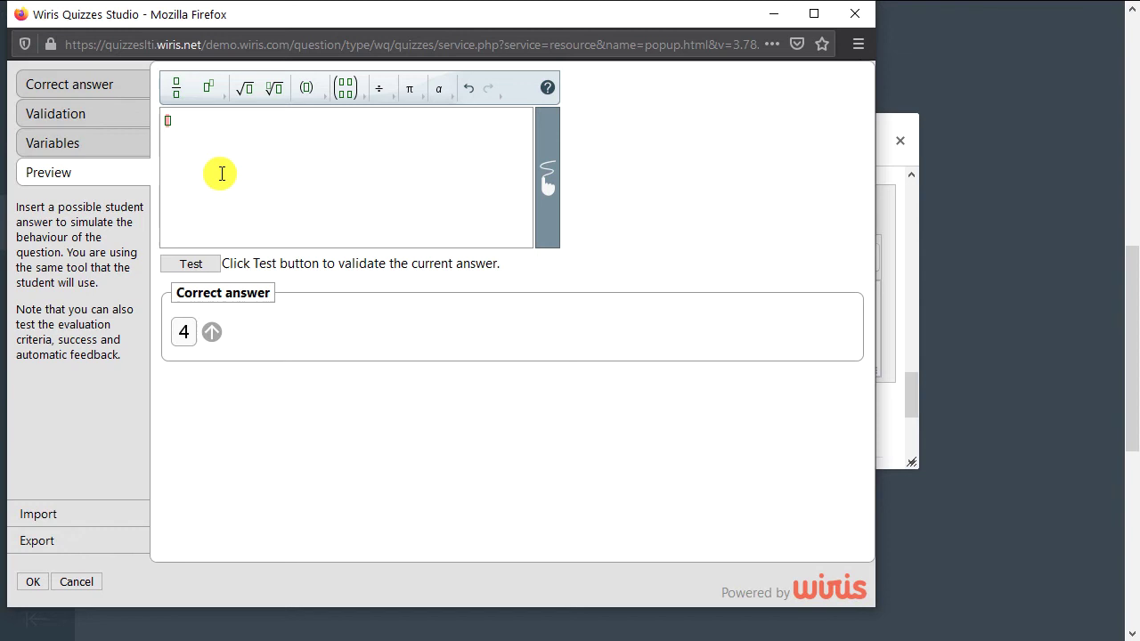
click(218, 331)
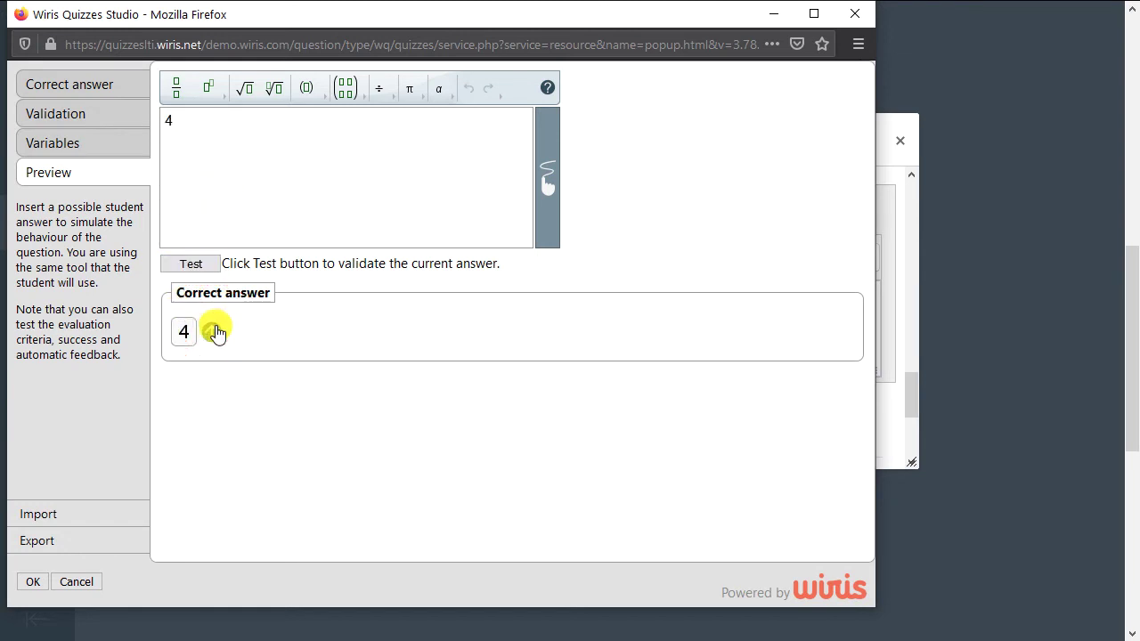
click(200, 262)
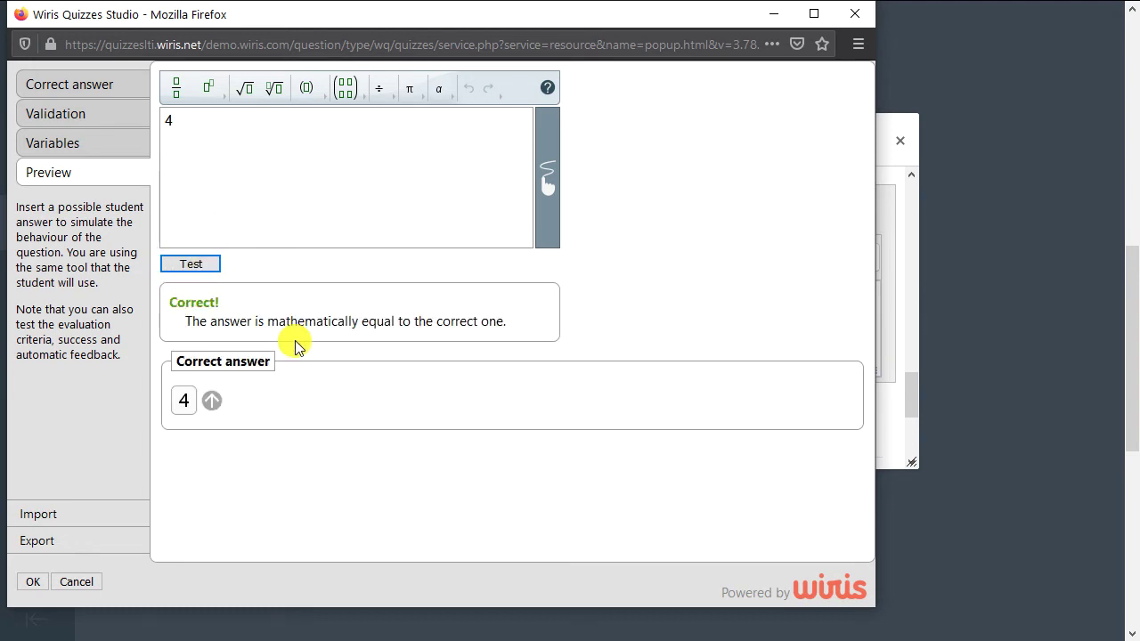
click(36, 582)
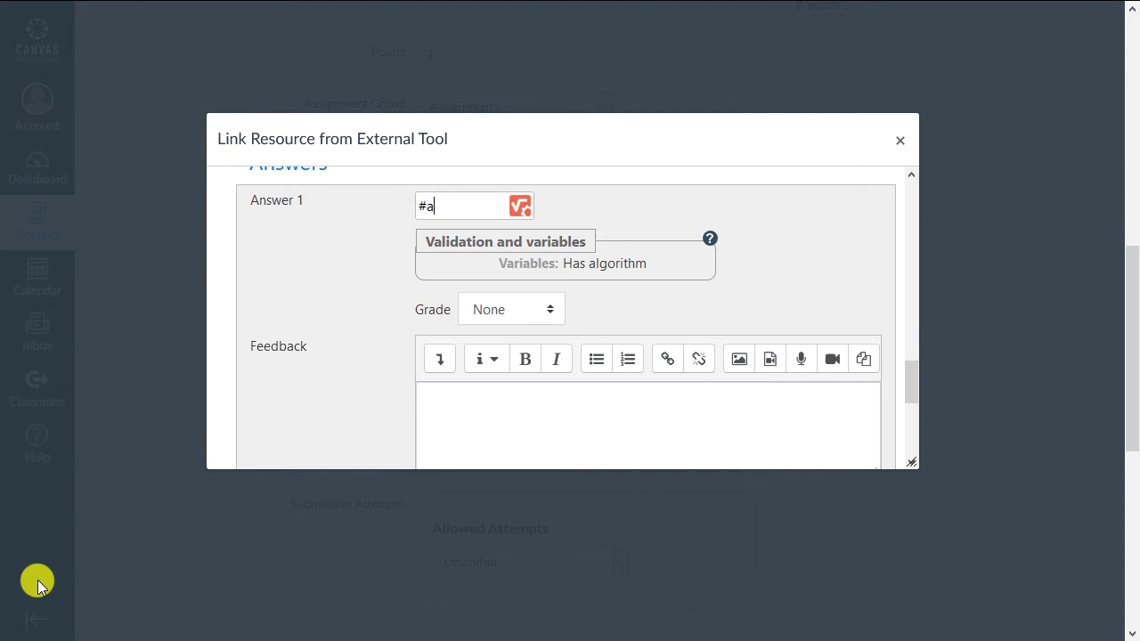
Give Answer 1 a 100% grade, save the question, and finish editing
click(548, 310)
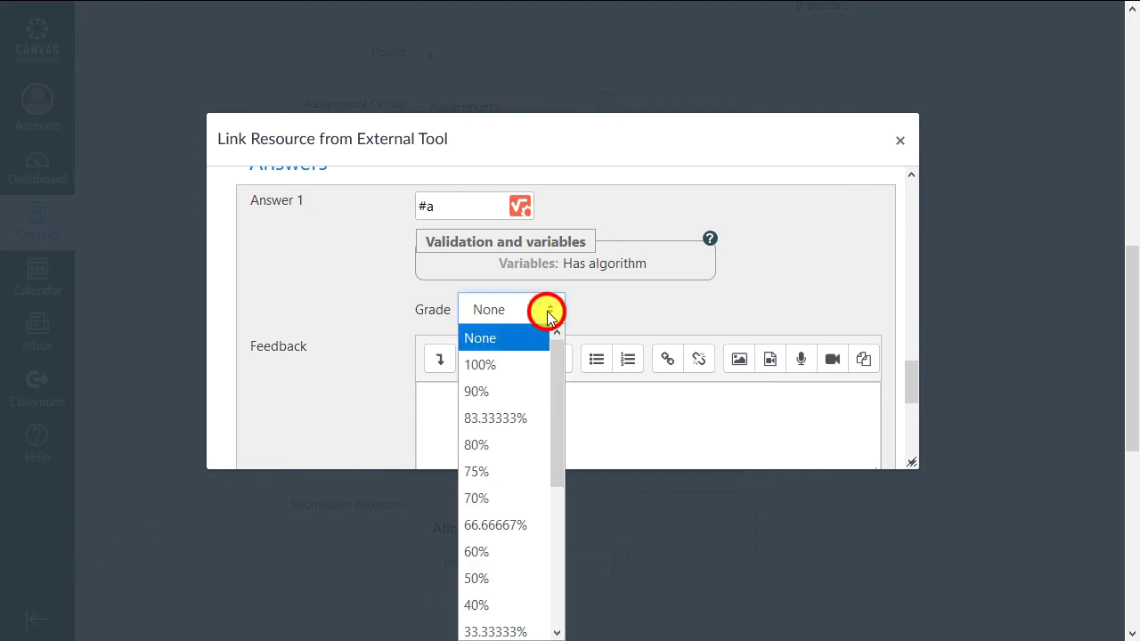
click(498, 366)
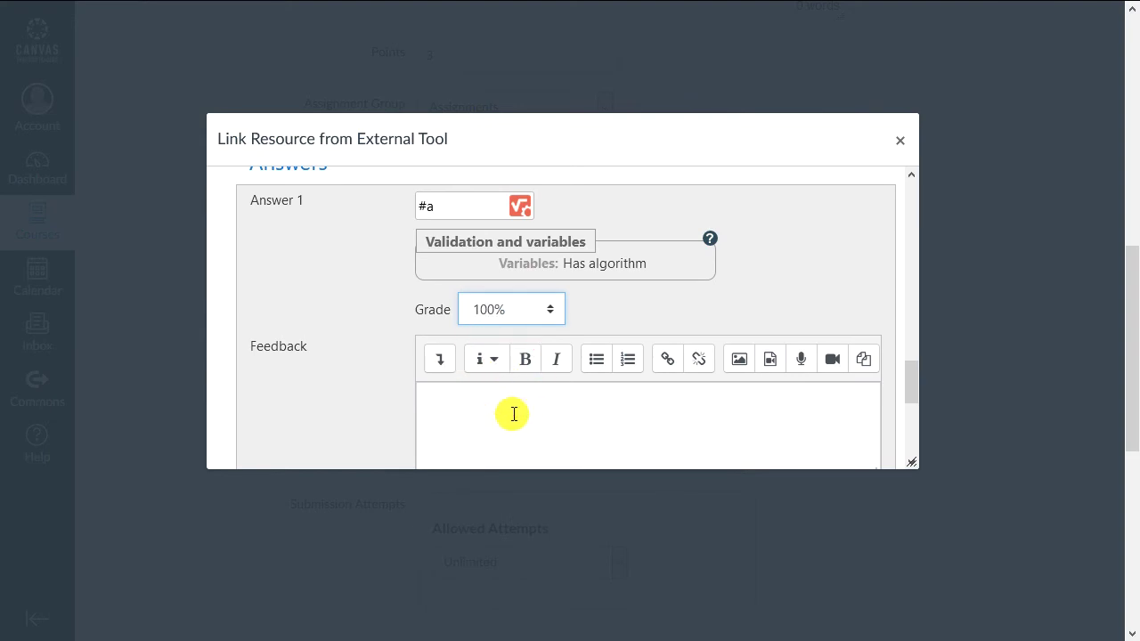
scroll(510, 412, down, 5)
scroll(514, 414, down, 1)
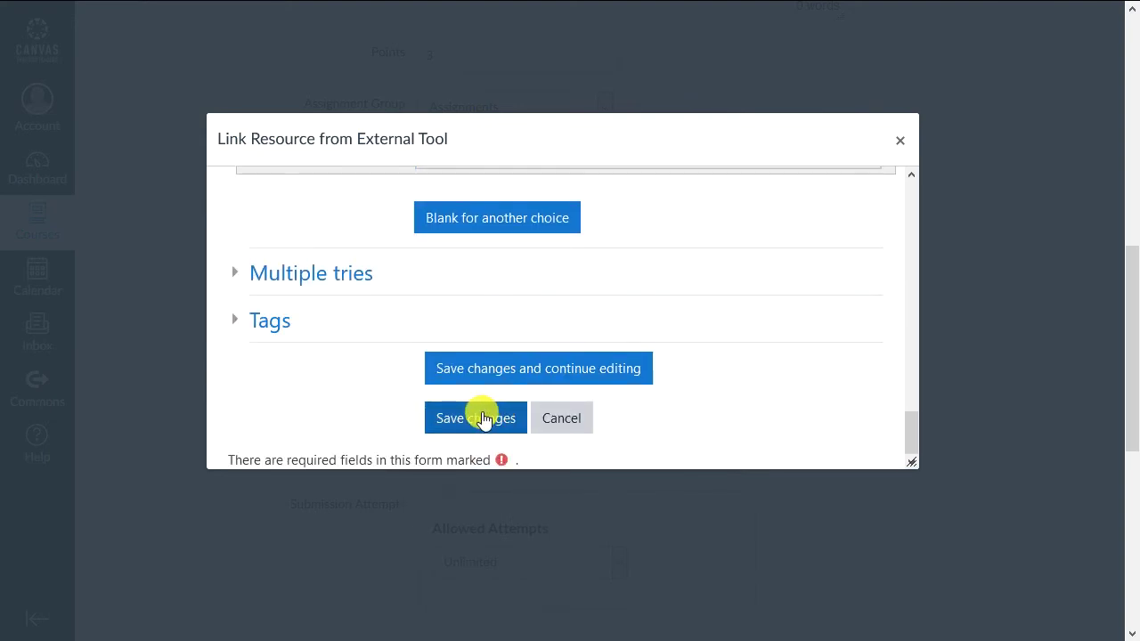
click(481, 419)
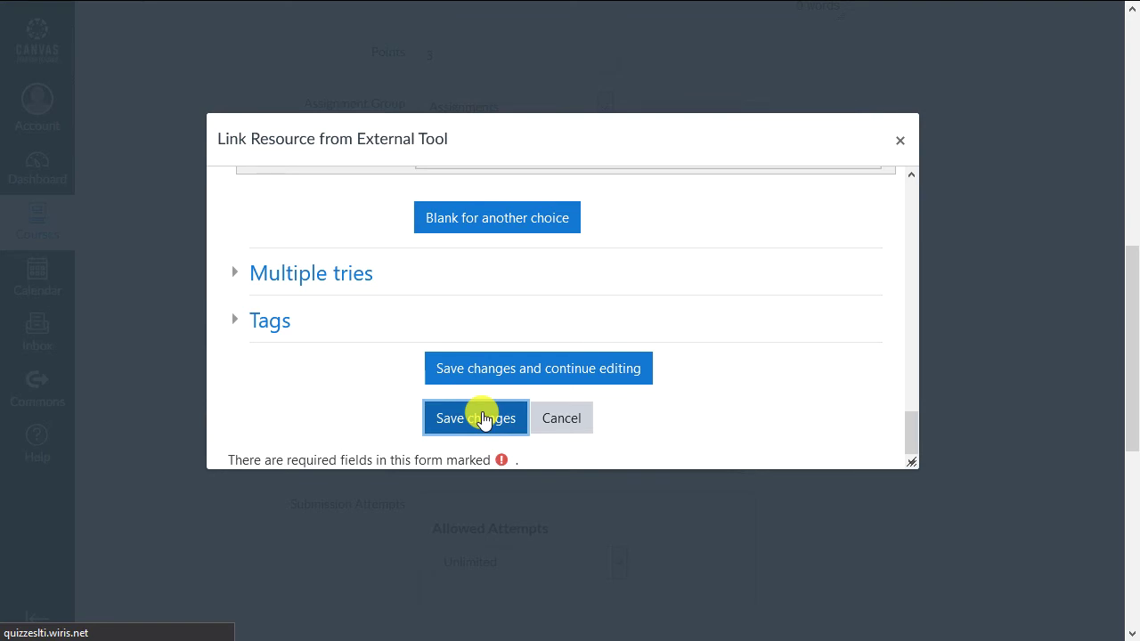
click(241, 426)
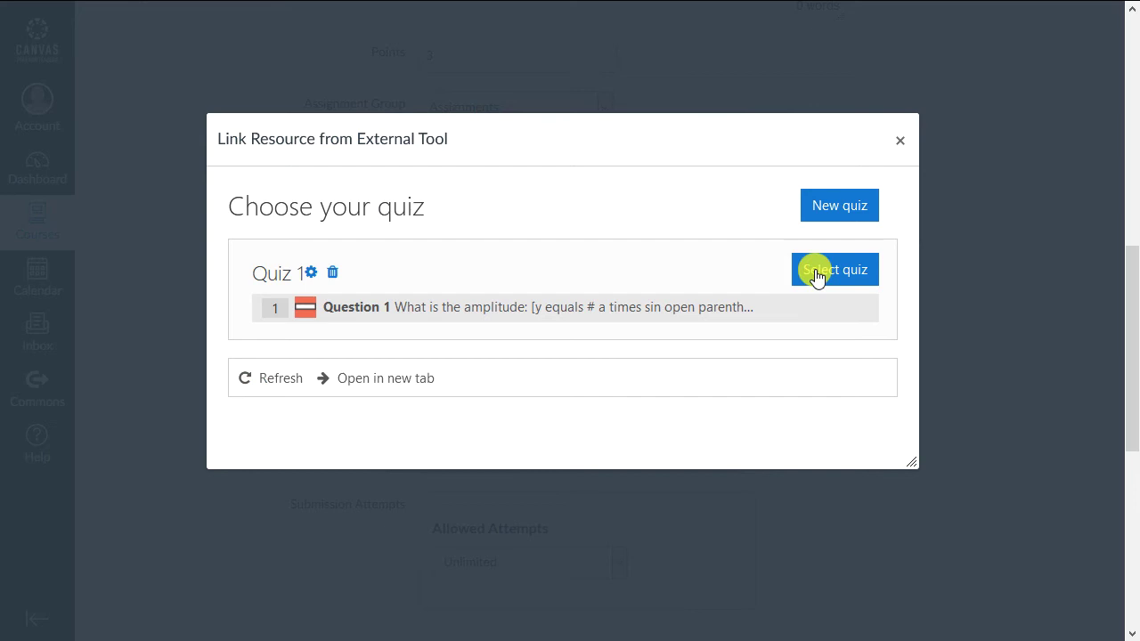
Link Quiz 1 to the assignment as its Wiris Quizzes external tool
click(846, 267)
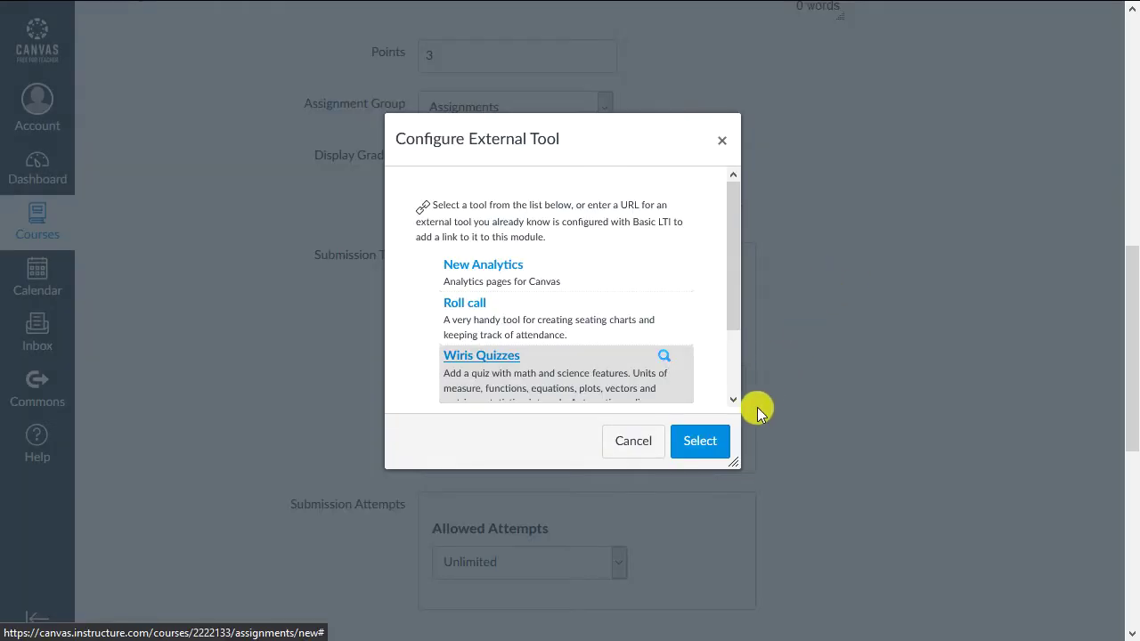
click(699, 439)
scroll(686, 439, down, 6)
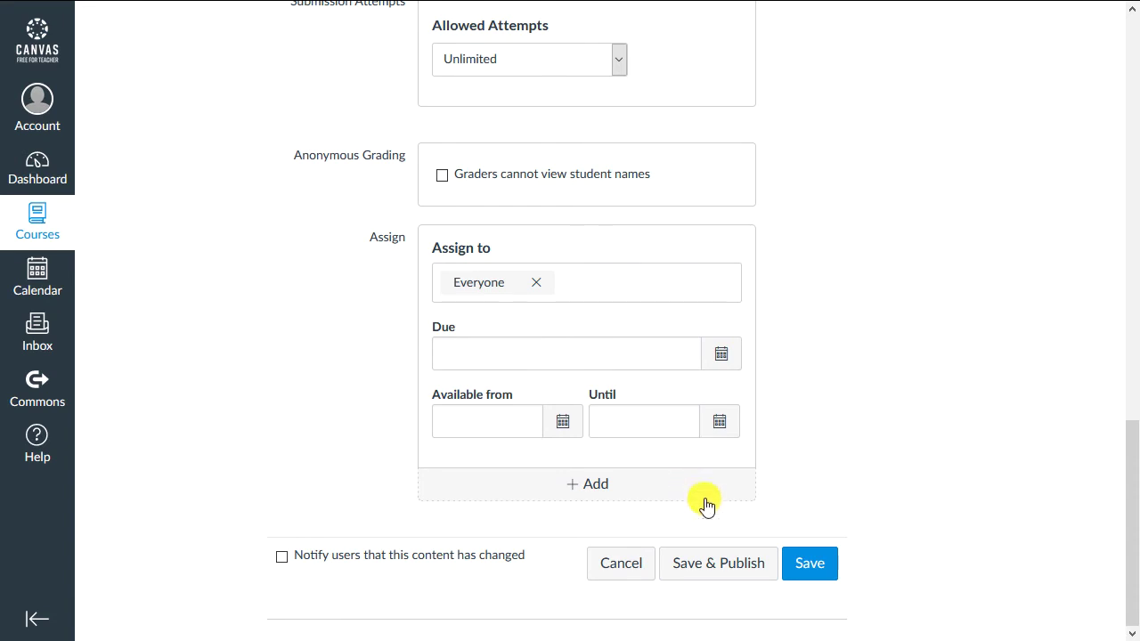
Save and publish the assignment, then start a preview of Quiz 1
click(740, 565)
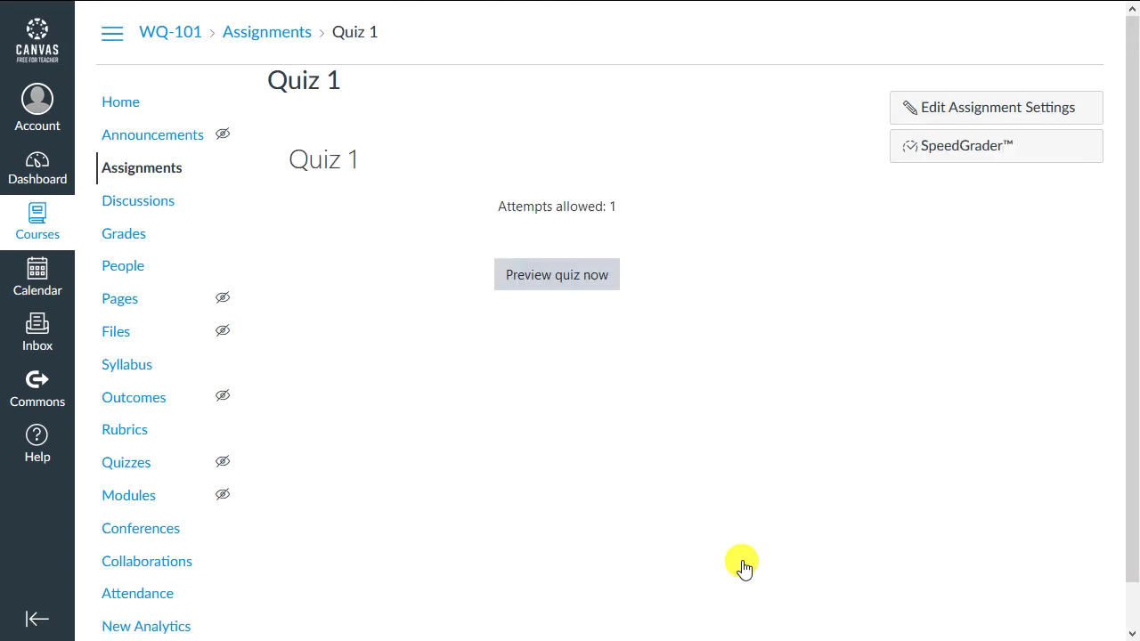
click(552, 281)
Answer 5 in the preview and submit the attempt, graded 3.00/3.00
click(369, 424)
text(5)
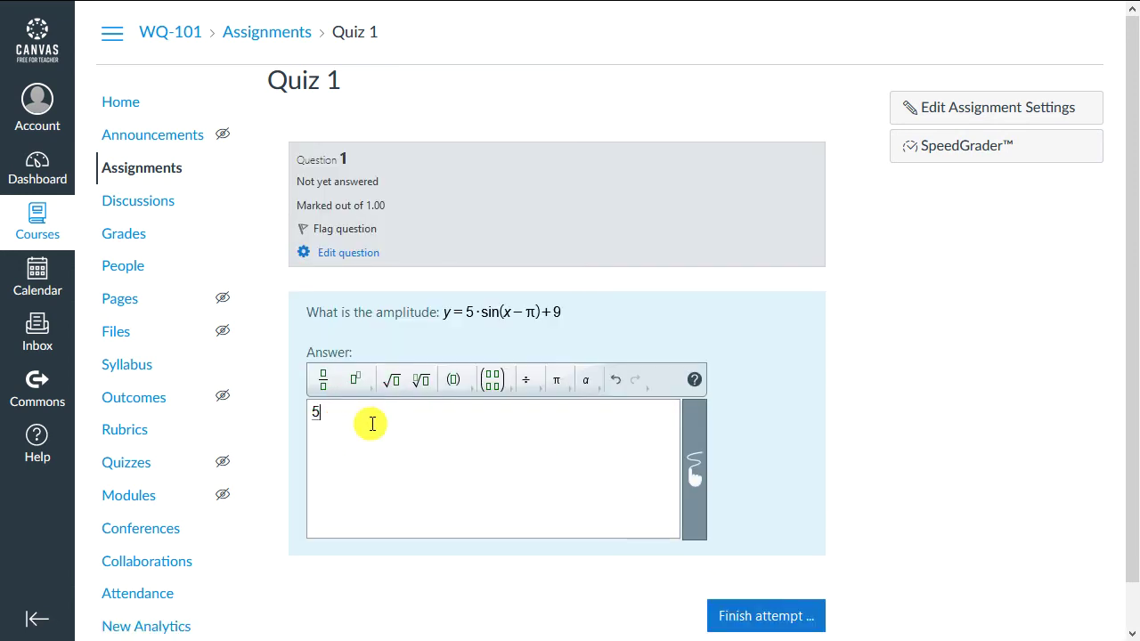
click(755, 616)
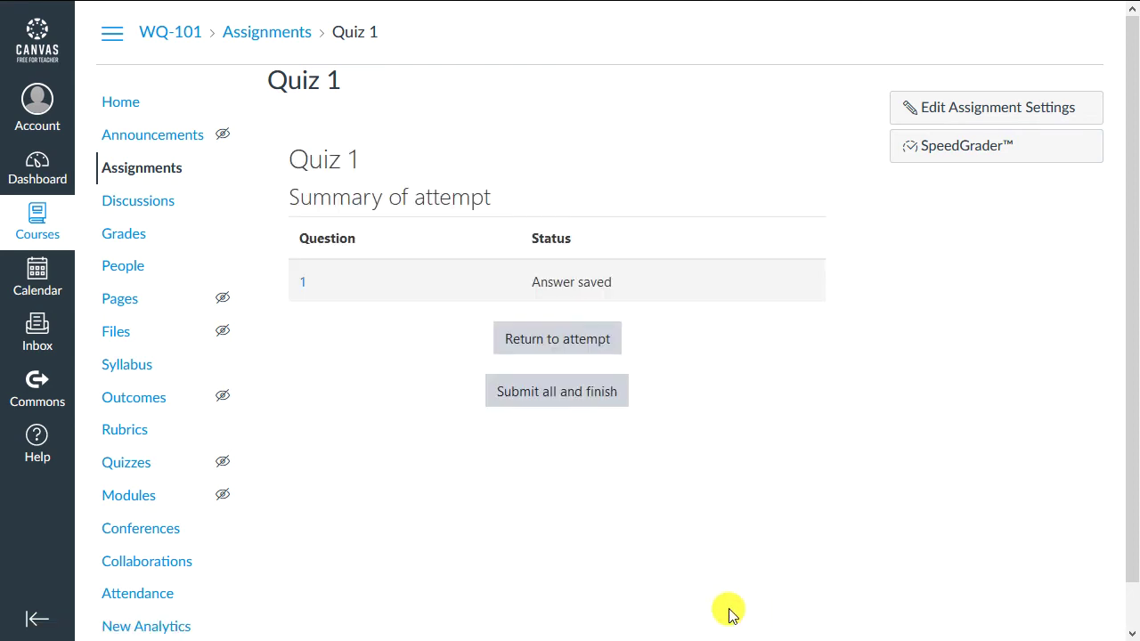
click(545, 395)
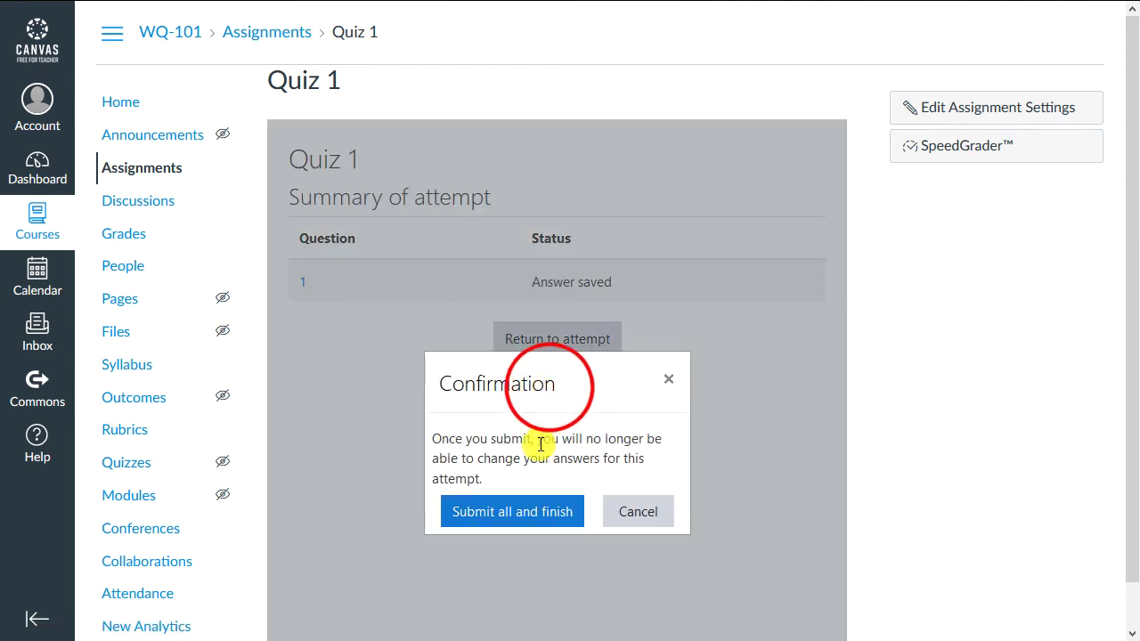
click(510, 512)
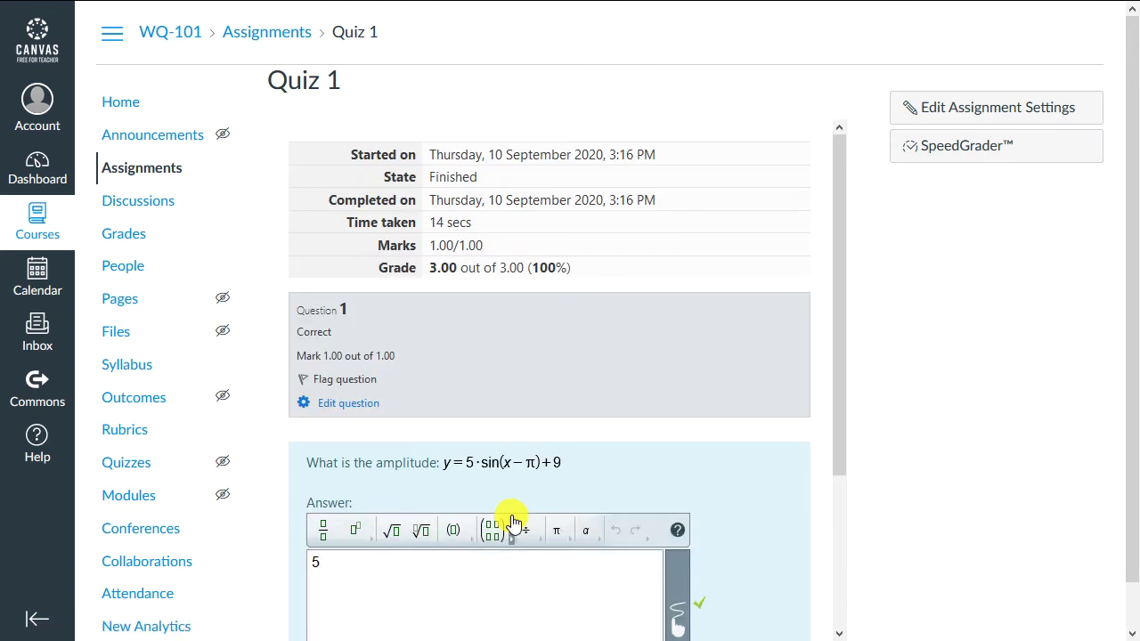
scroll(513, 520, down, 3)
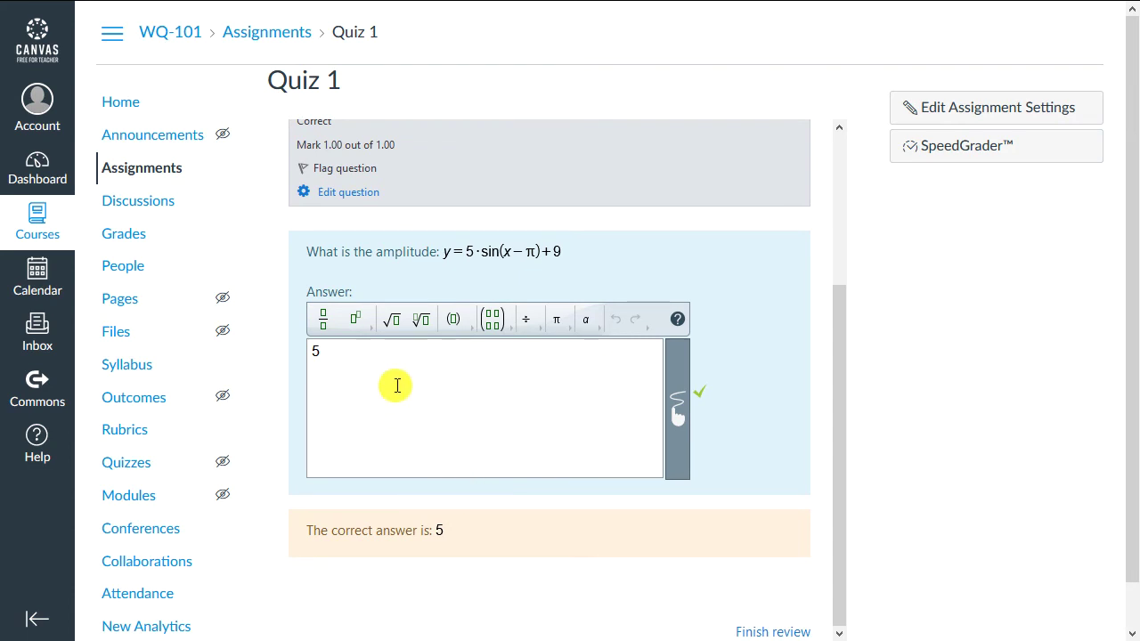
Append '?' after the #c formula in Question 1's text and save the question
click(356, 198)
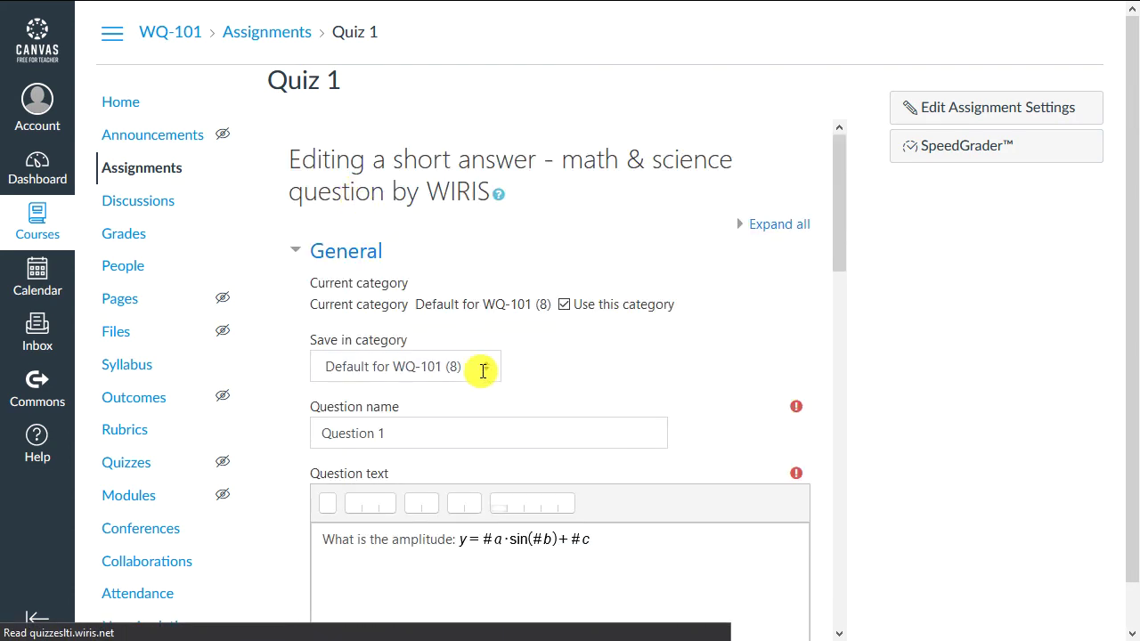
click(643, 542)
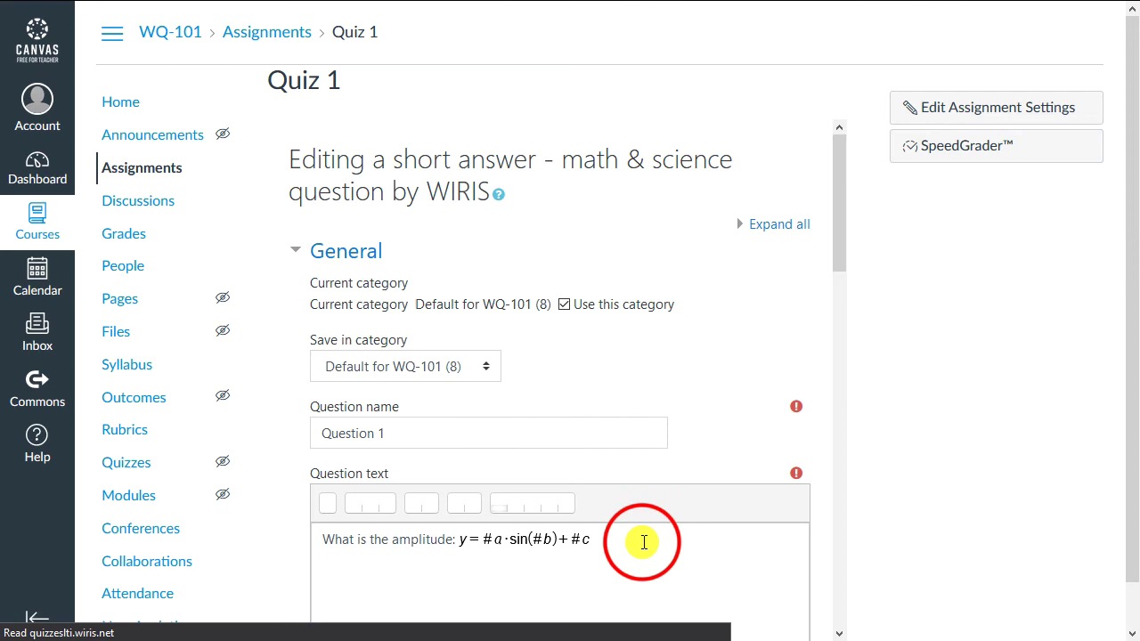
click(632, 538)
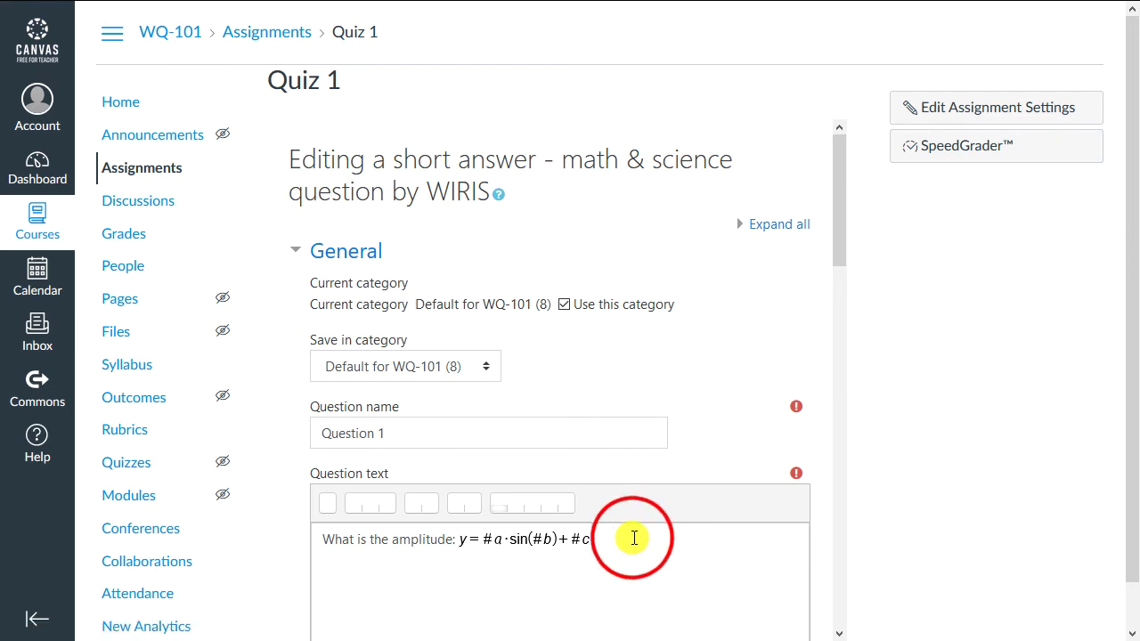
click(626, 547)
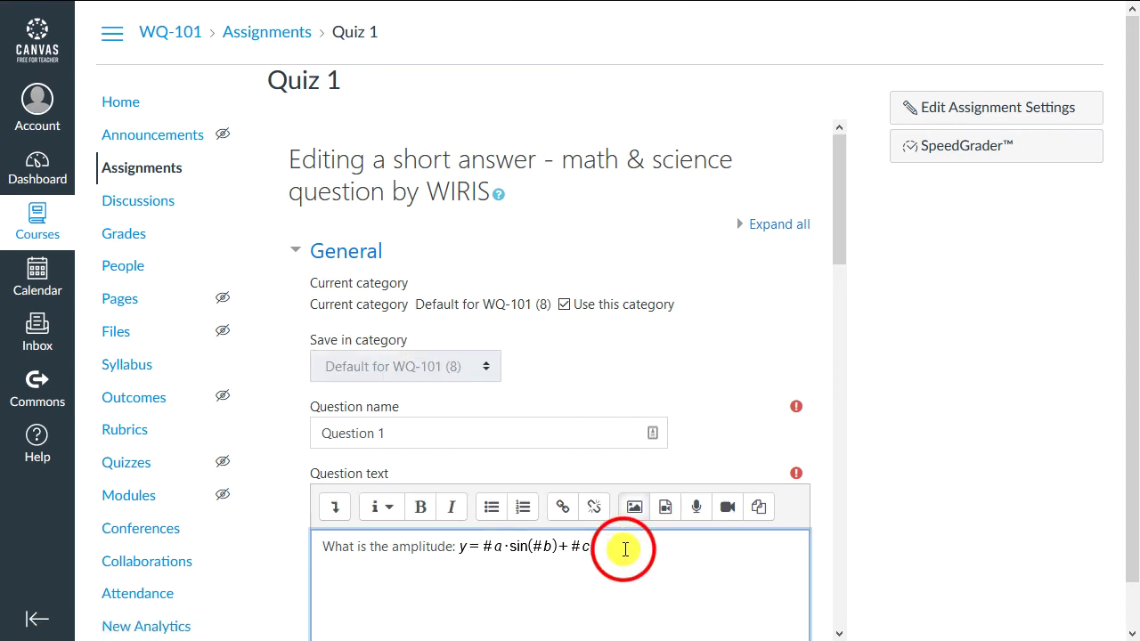
text(?)
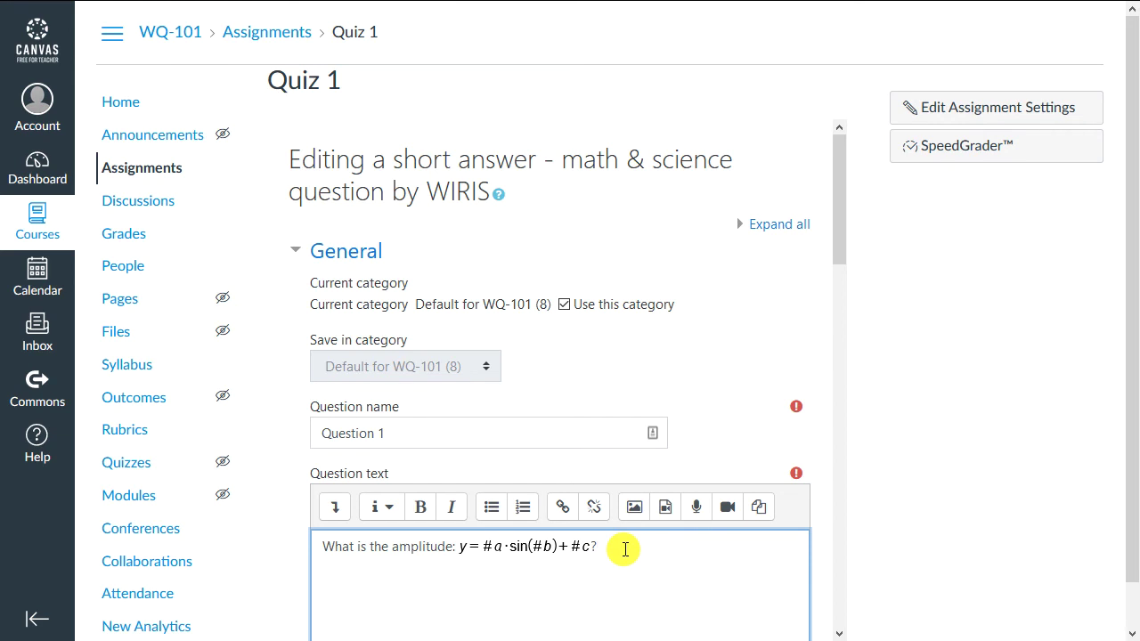
scroll(625, 549, down, 10)
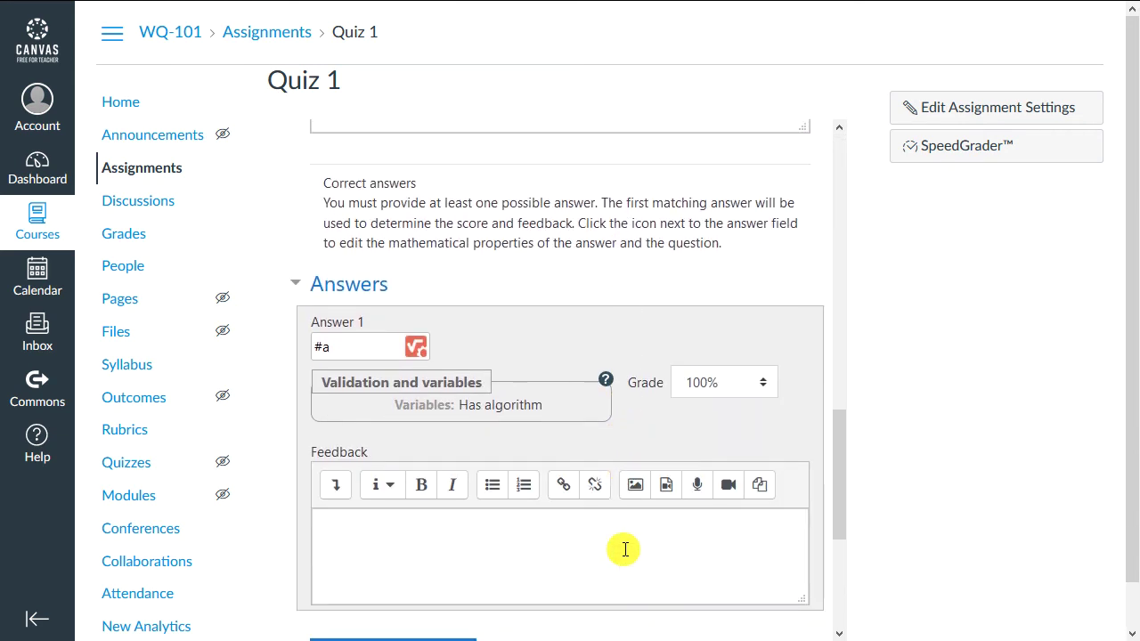
scroll(625, 549, down, 1)
scroll(625, 549, down, 3)
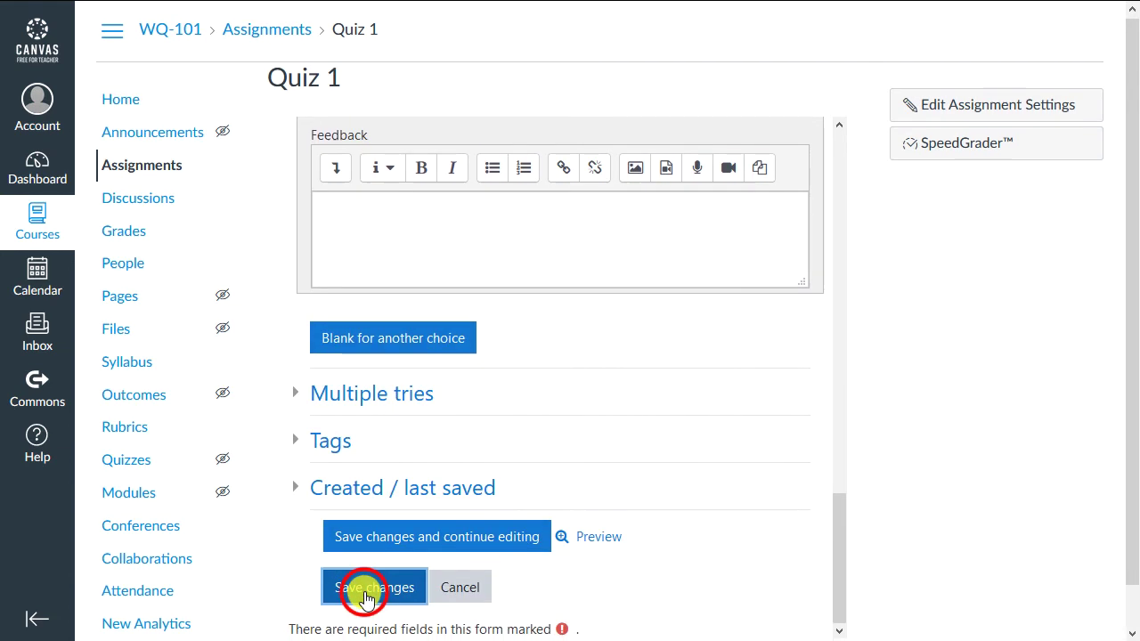
click(367, 595)
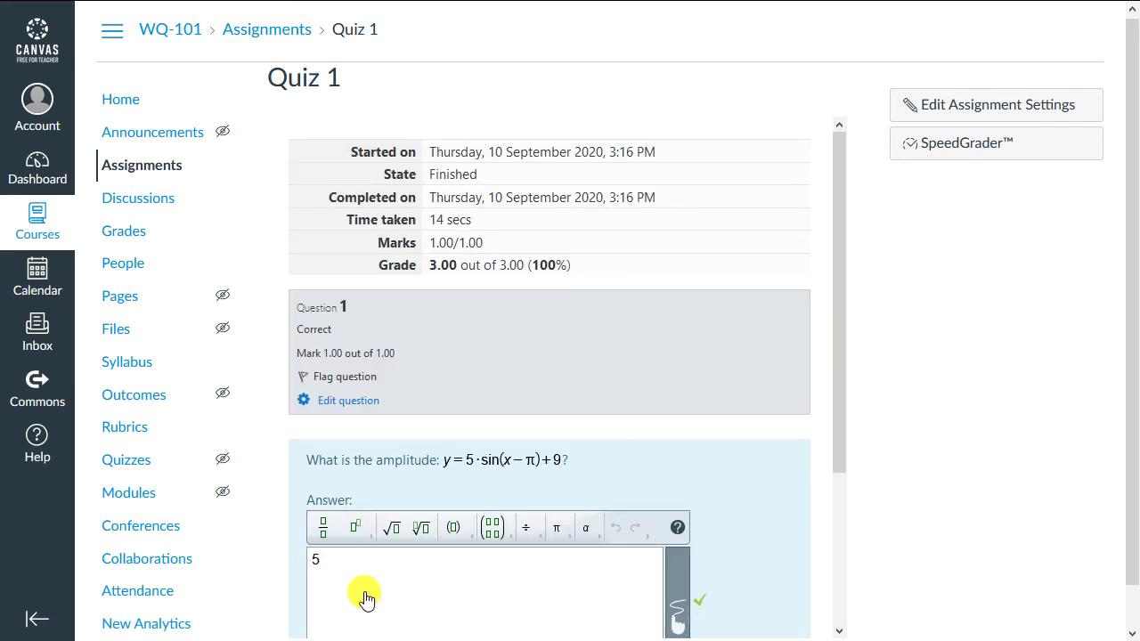
scroll(365, 592, down, 3)
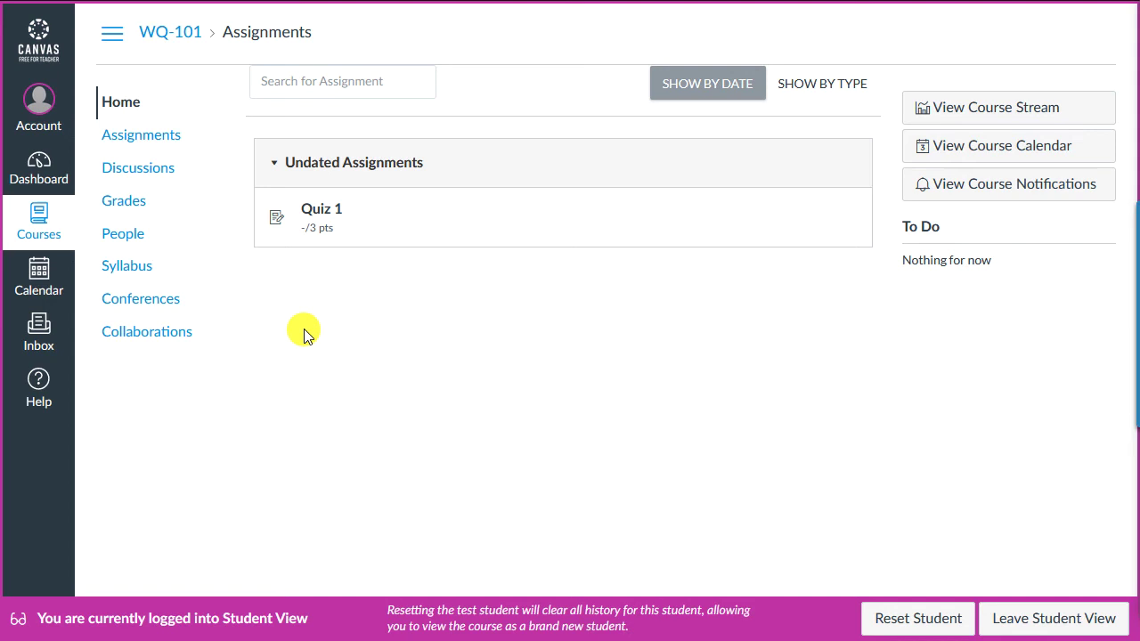
Start a Quiz 1 attempt as the student and scroll down to Question 3's MathType answer box
click(314, 212)
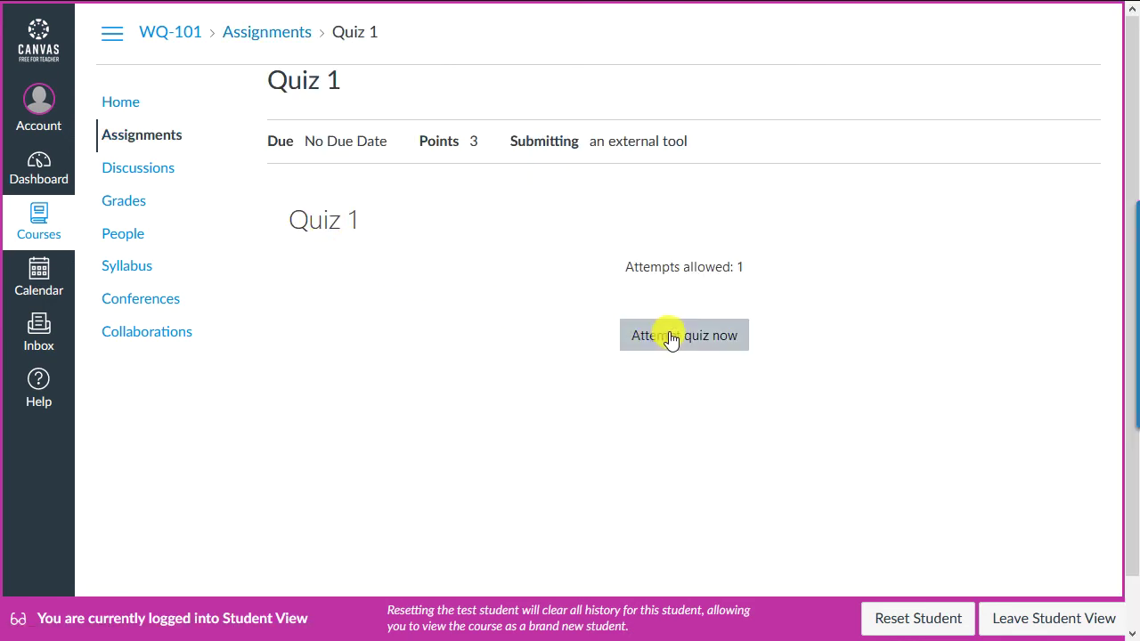
click(671, 337)
scroll(670, 332, down, 2)
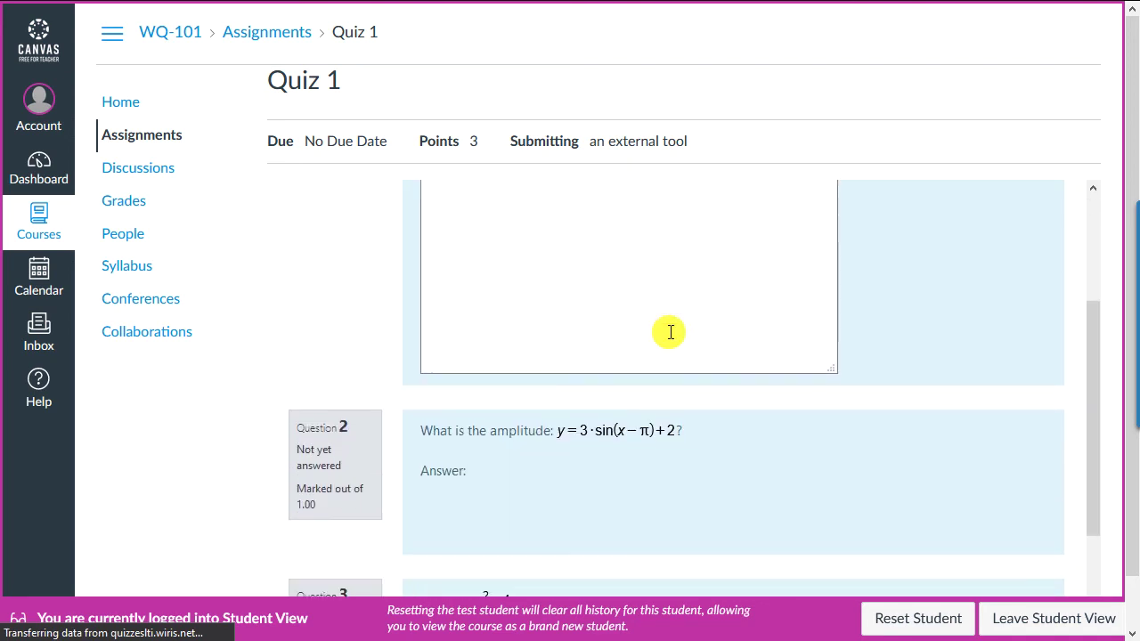
scroll(670, 334, down, 2)
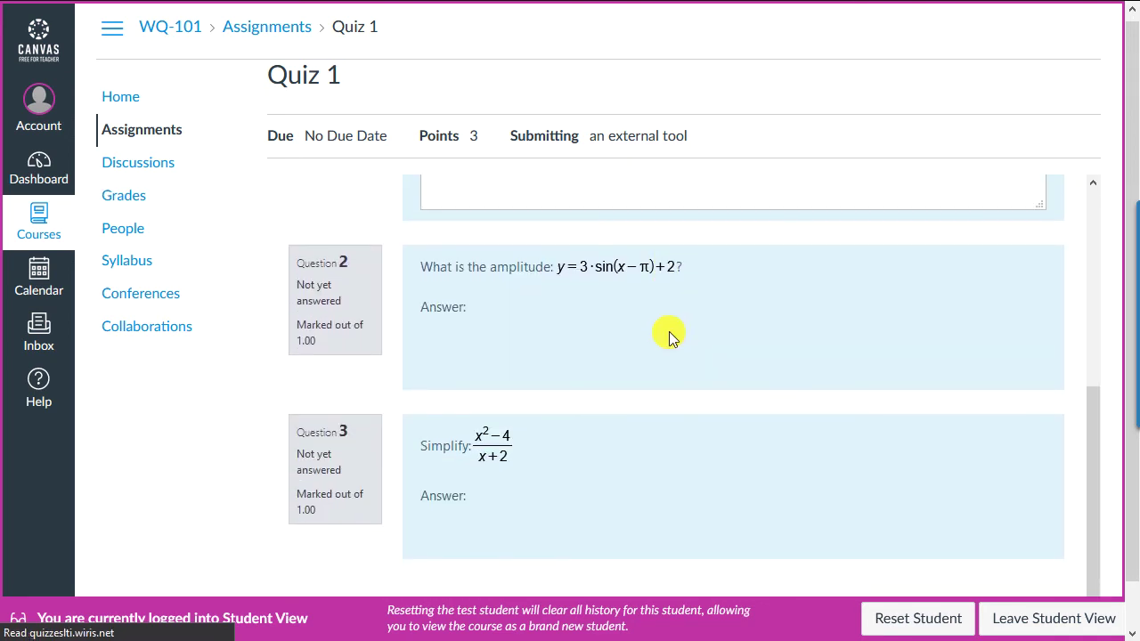
scroll(669, 331, down, 1)
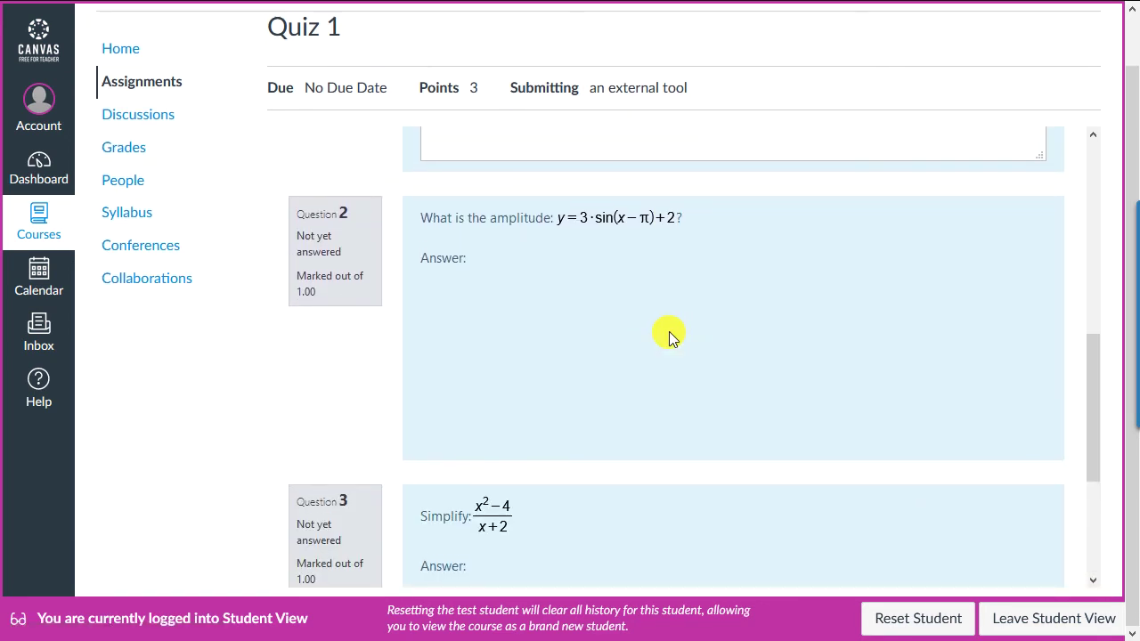
scroll(669, 331, down, 2)
scroll(668, 331, down, 2)
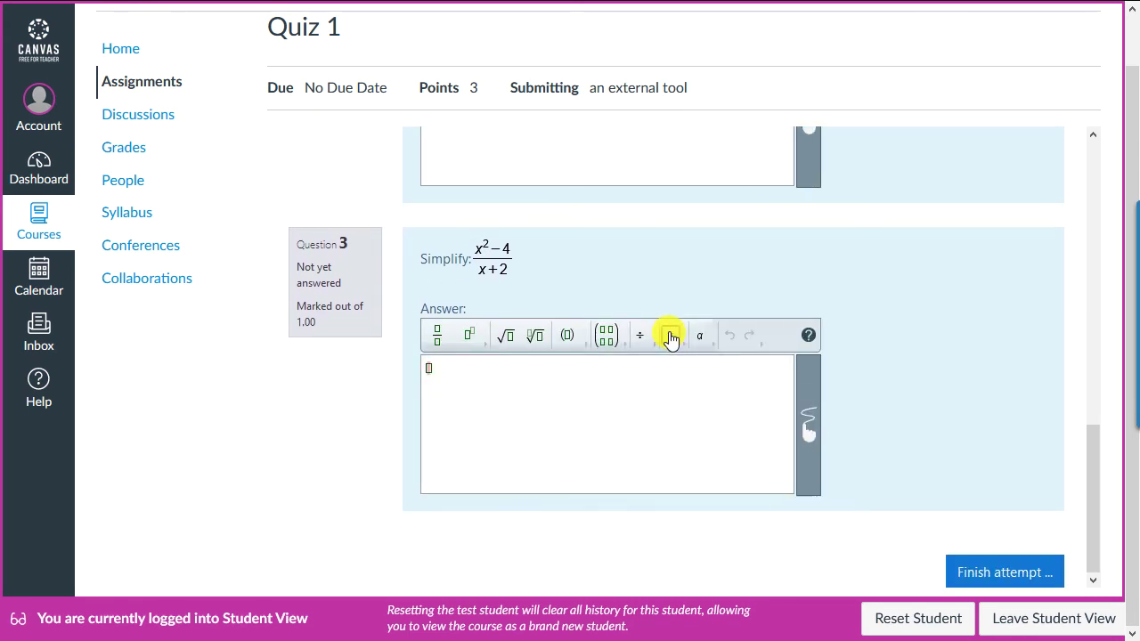
scroll(669, 335, down, 3)
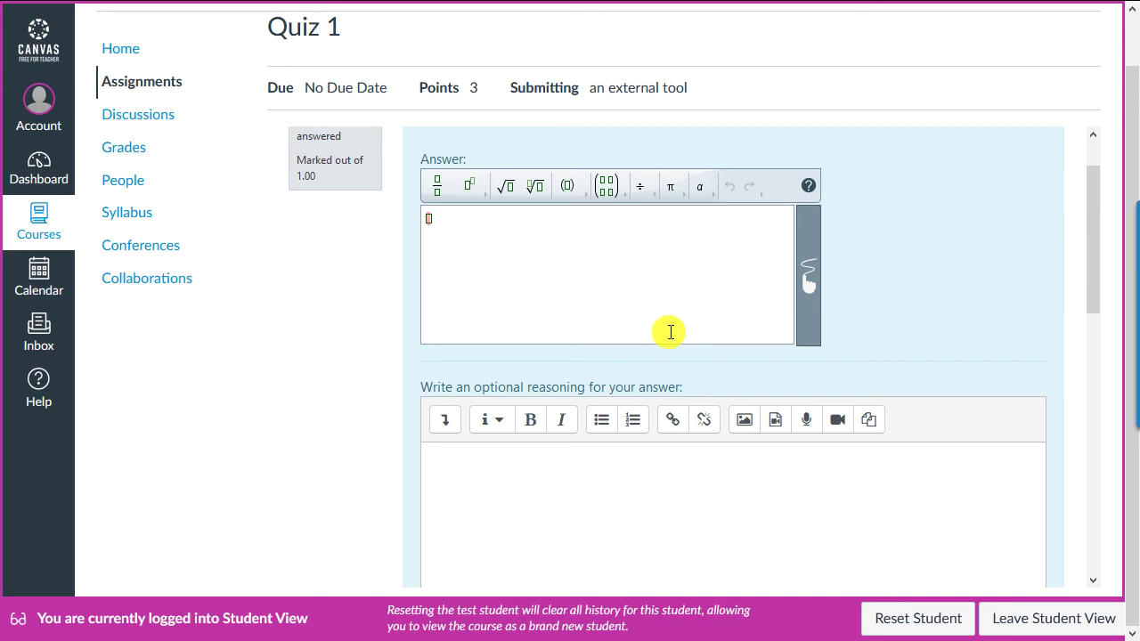
Enter 2x/3 as a fraction in Question 1's answer box
scroll(534, 262, up, 2)
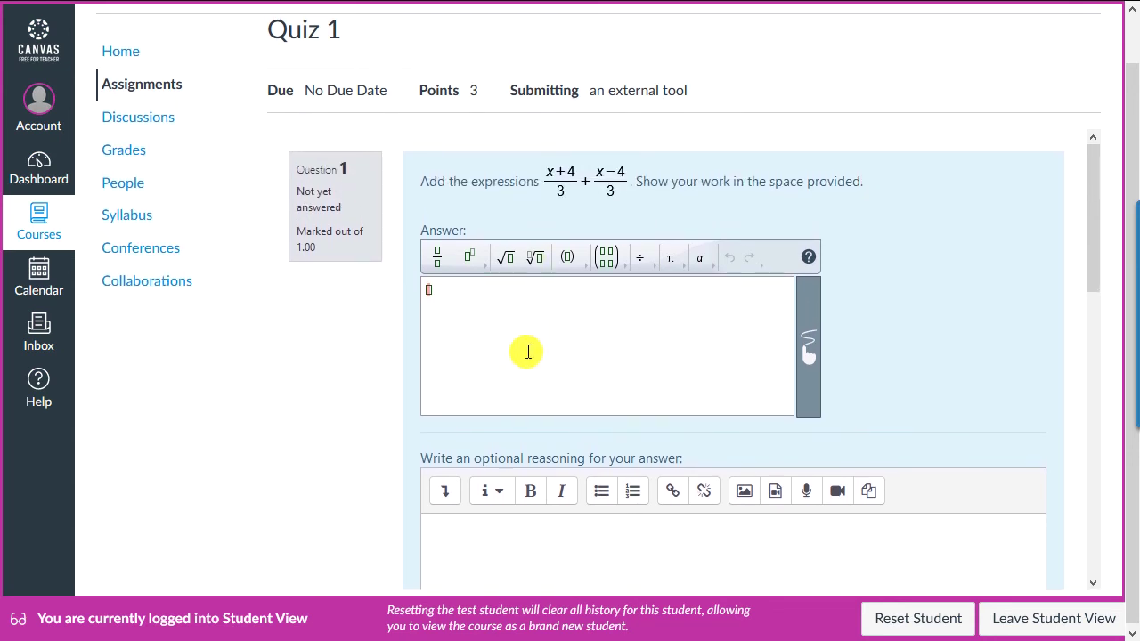
click(527, 352)
click(438, 257)
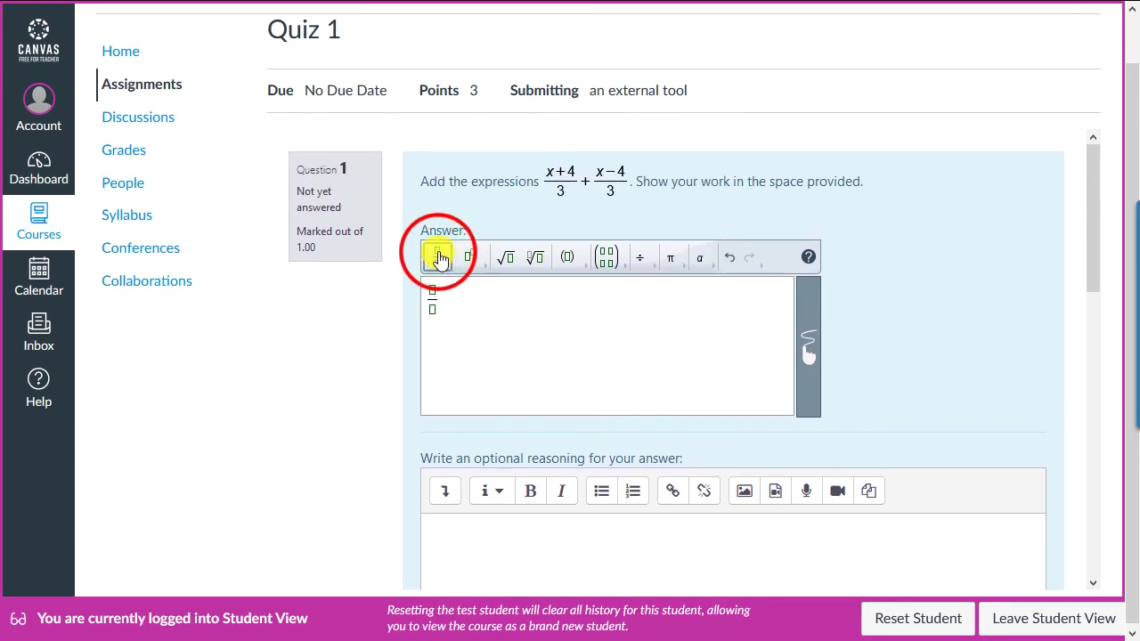
text(2x/)
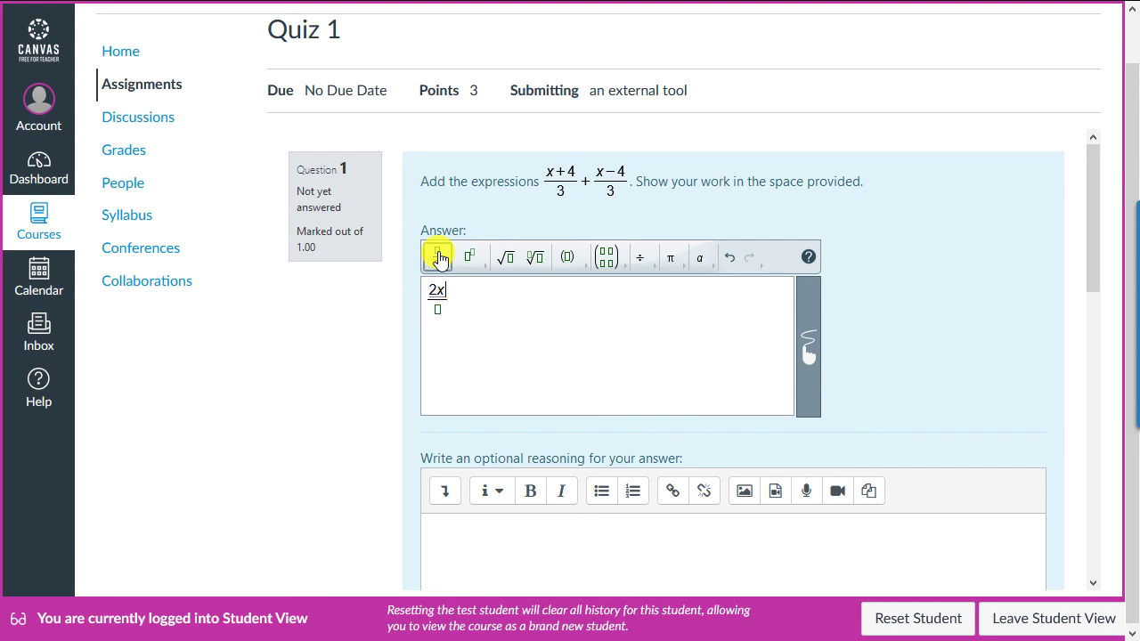
text(3)
scroll(541, 372, down, 1)
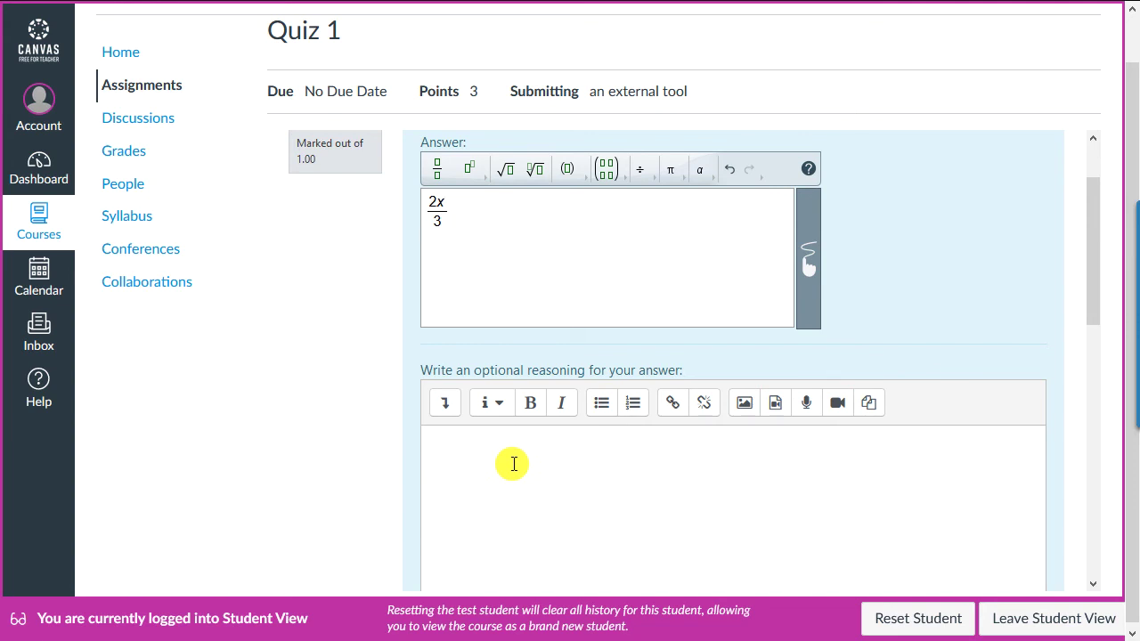
Insert a handwritten sketch of (x+4)/3 + (x−4)/3 = 2x/3 as the reasoning
click(454, 402)
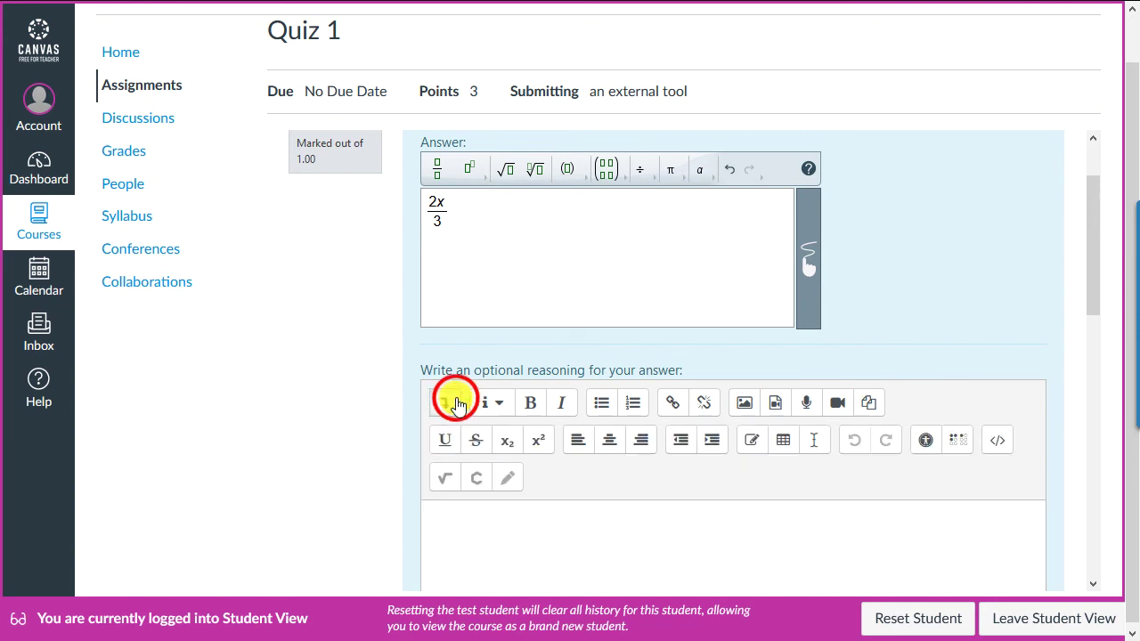
click(507, 481)
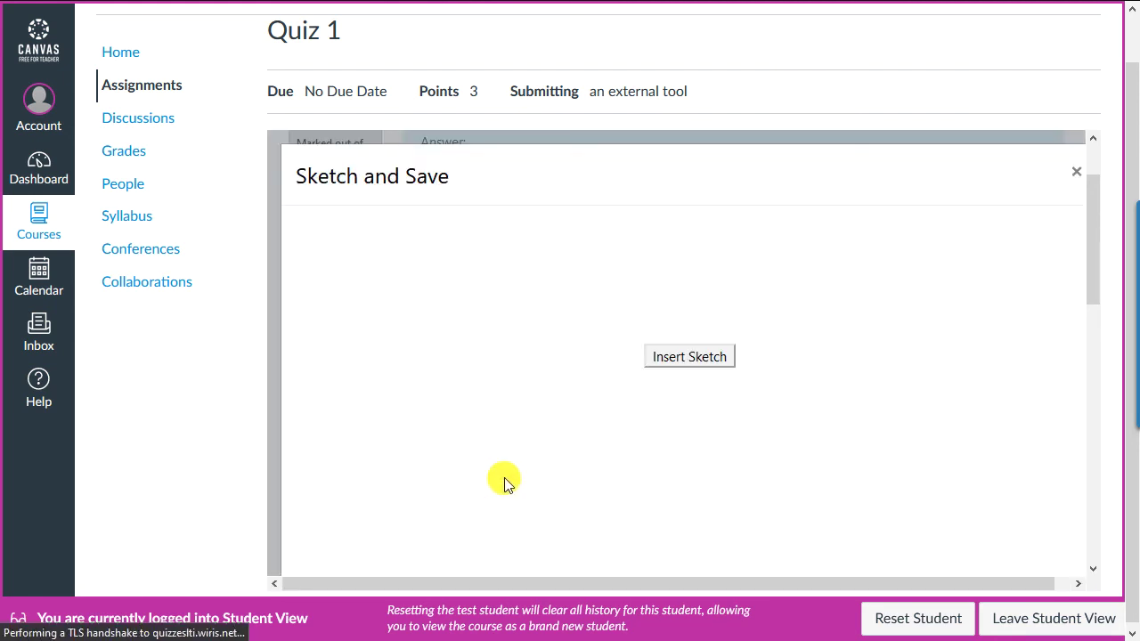
click(694, 359)
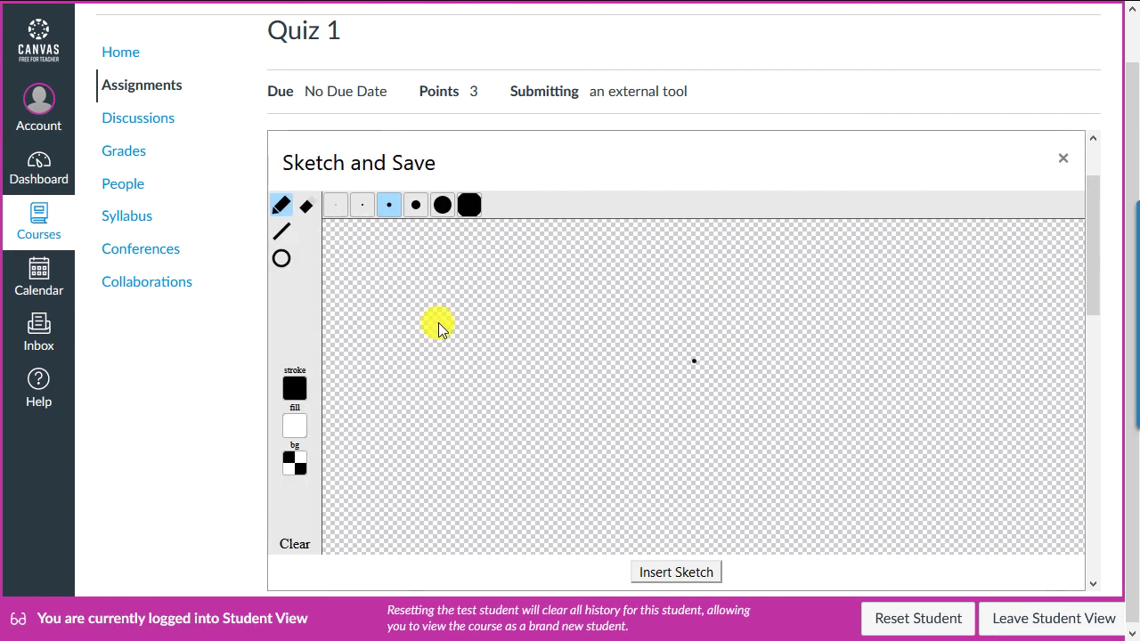
mouse_move(366, 251)
mouse_down()
mouse_move(346, 280)
mouse_move(387, 259)
mouse_move(425, 266)
mouse_up()
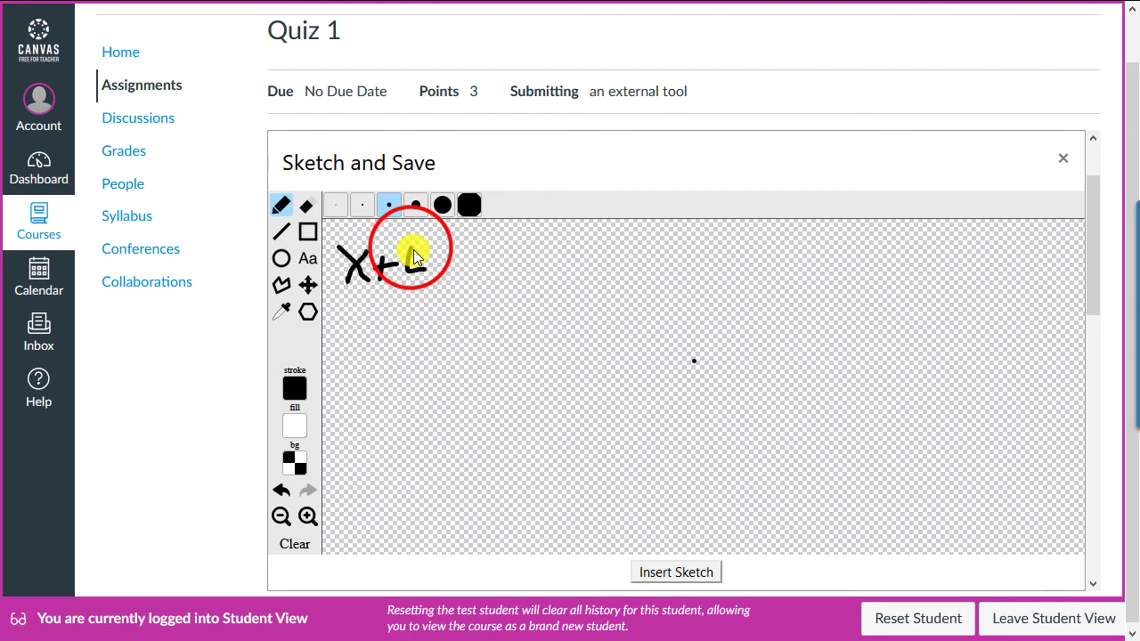
drag(413, 250, 411, 267)
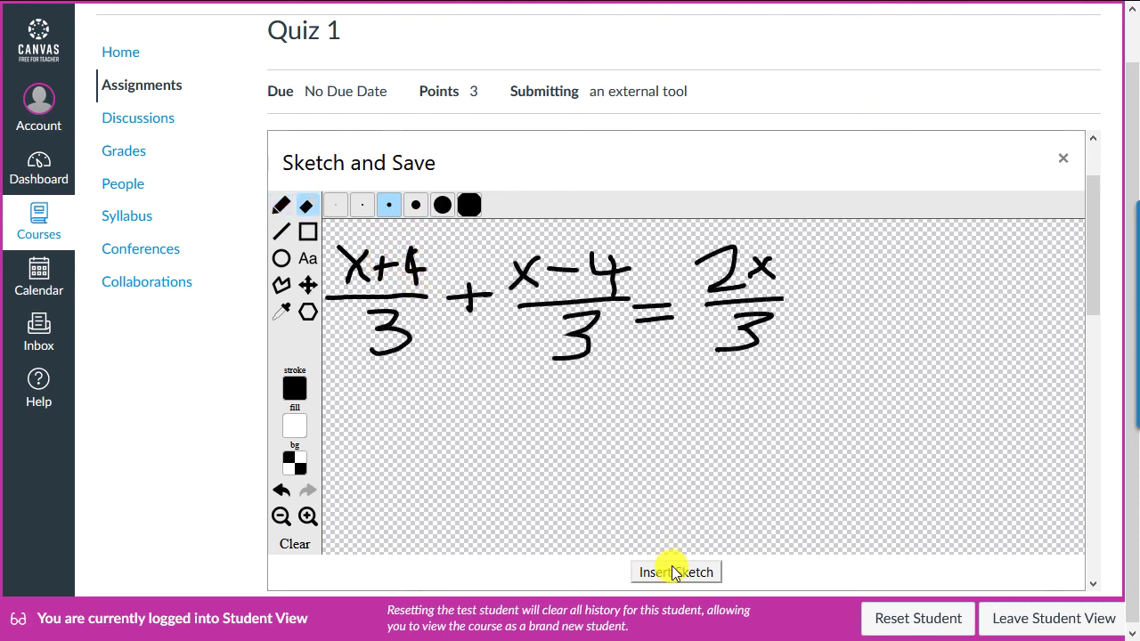
click(674, 571)
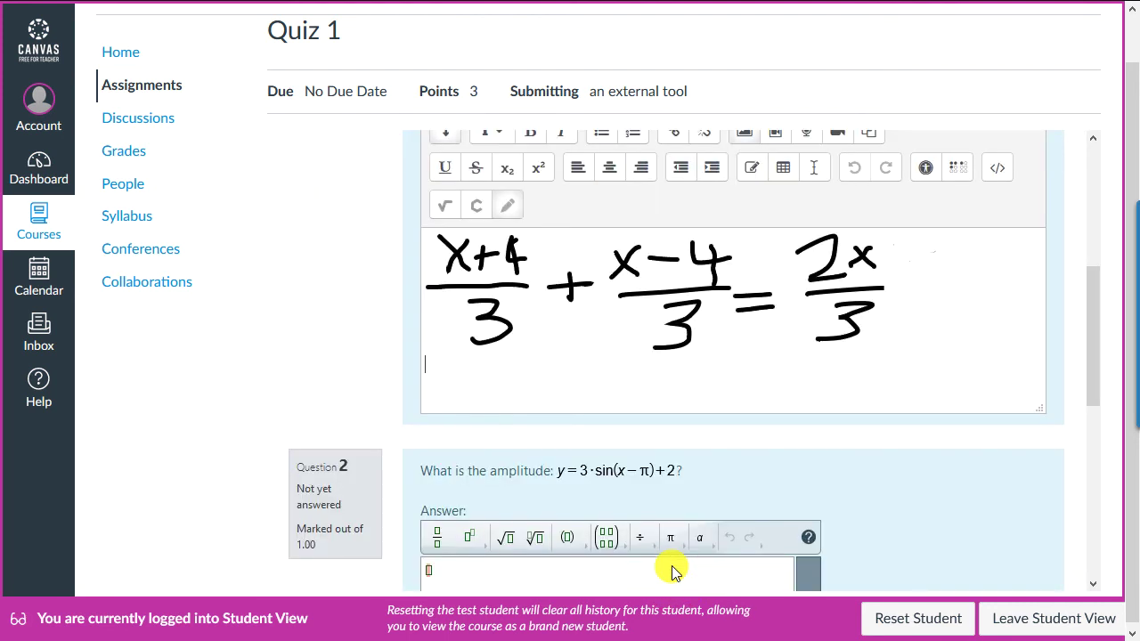
View the attempt summary, then return to the attempt to answer the remaining questions
scroll(674, 572, down, 6)
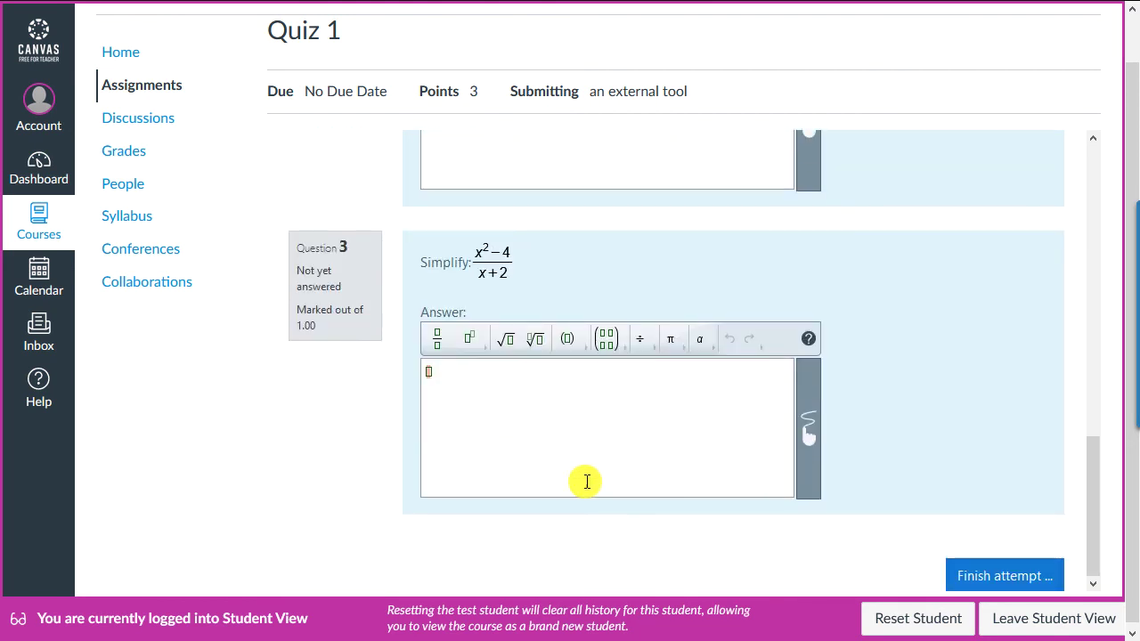
click(1033, 574)
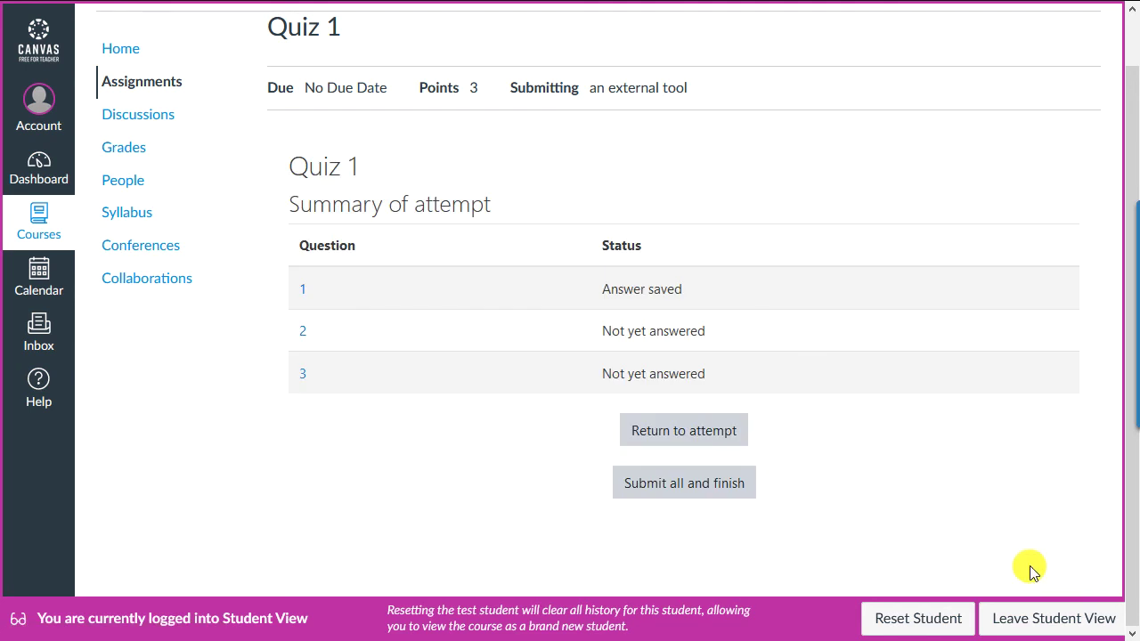
click(671, 436)
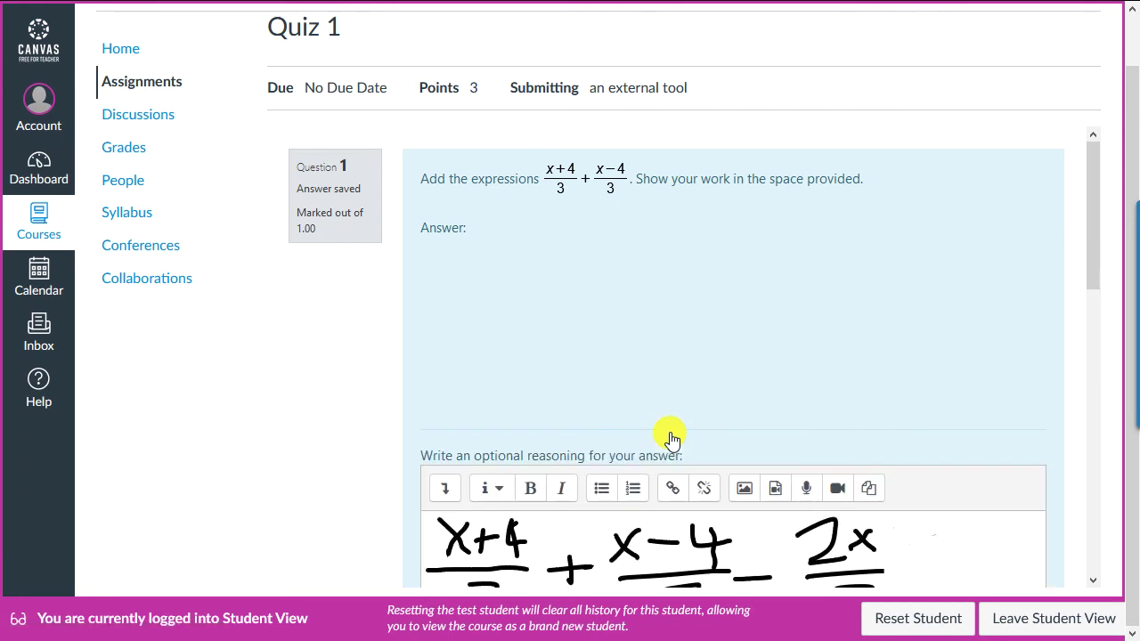
scroll(669, 436, down, 7)
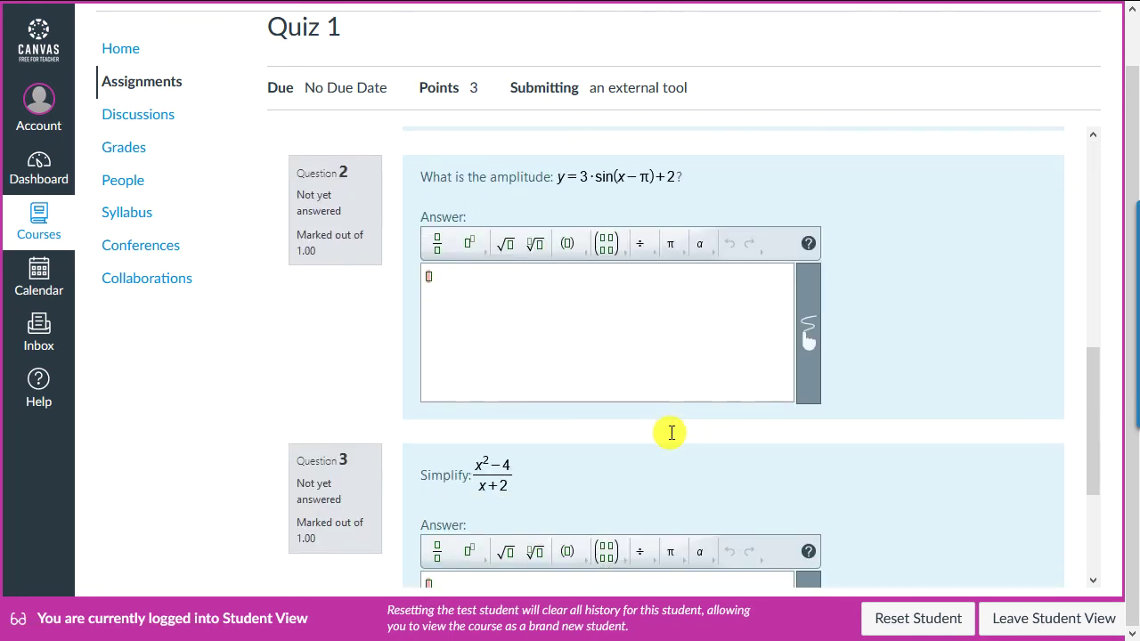
scroll(502, 271, up, 1)
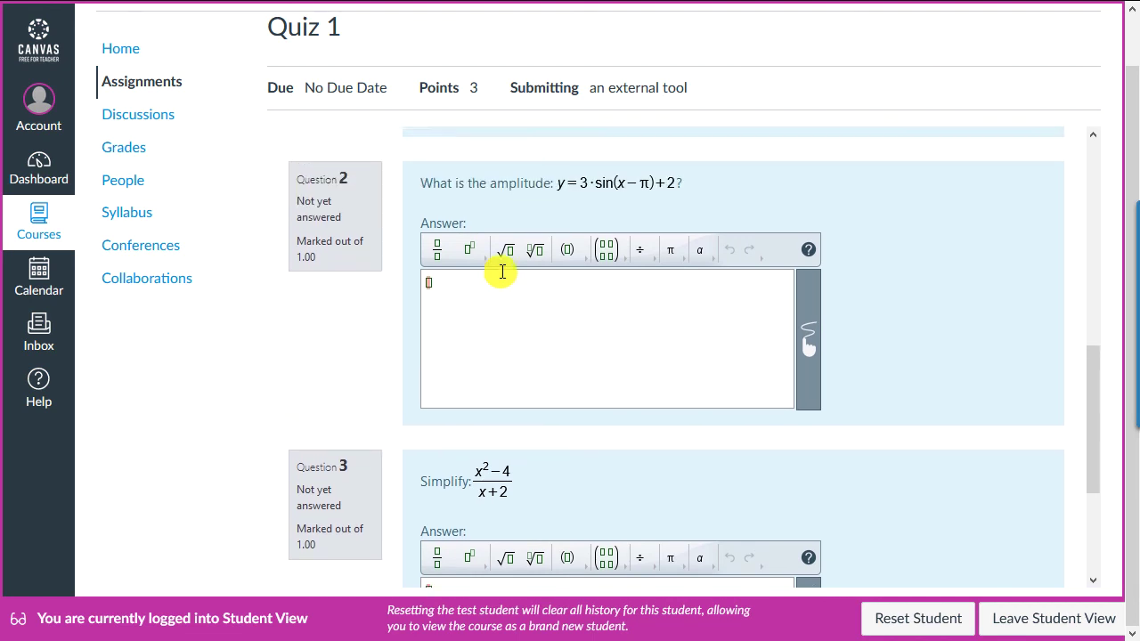
Answer 3 for Question 2 and x−2 for Question 3, then finish and submit all
click(501, 335)
text(3)
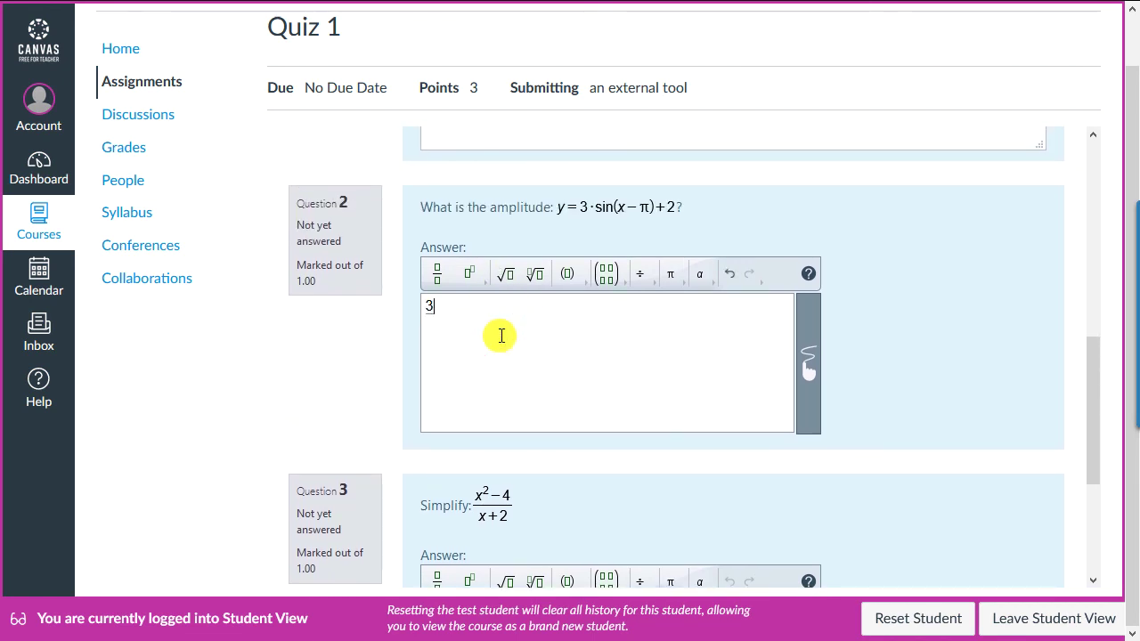
key(Tab)
text(x-)
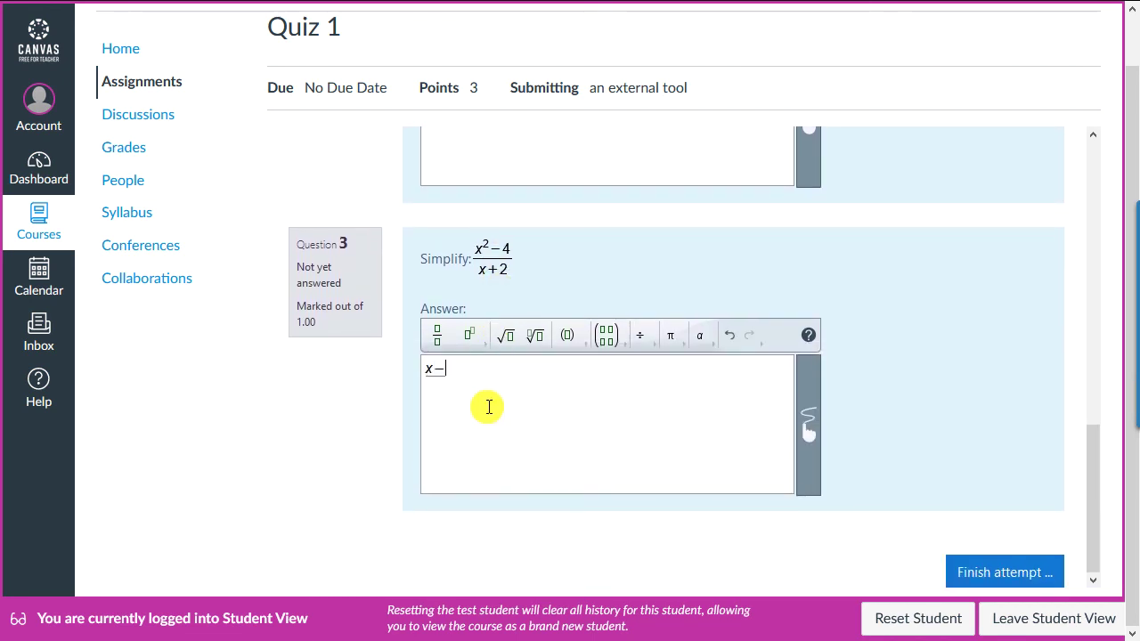
click(1019, 567)
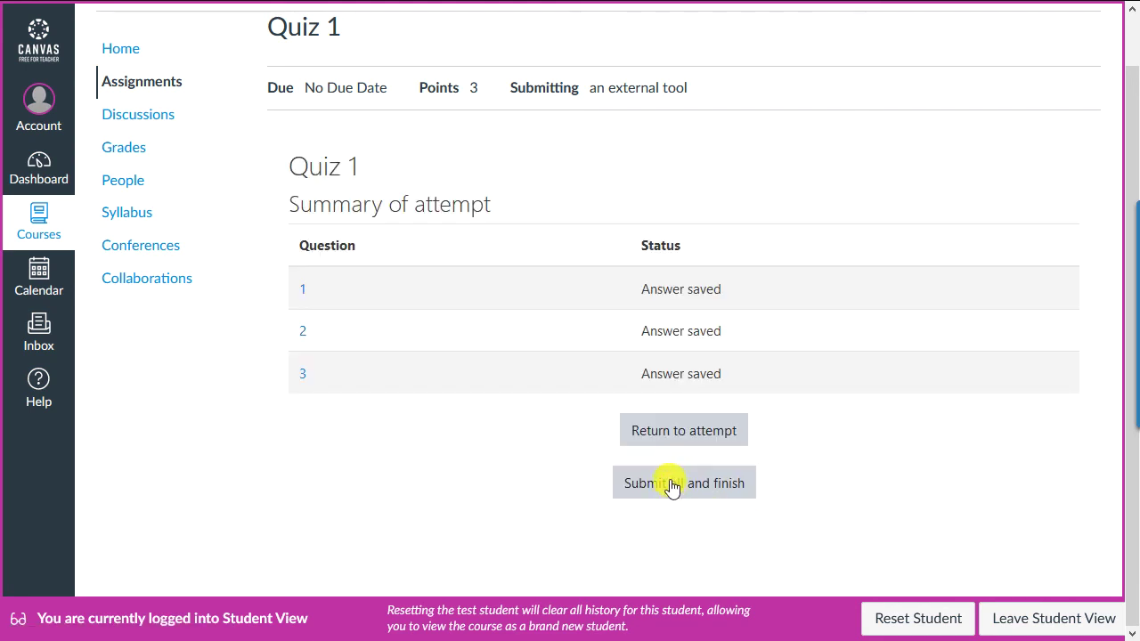
click(679, 482)
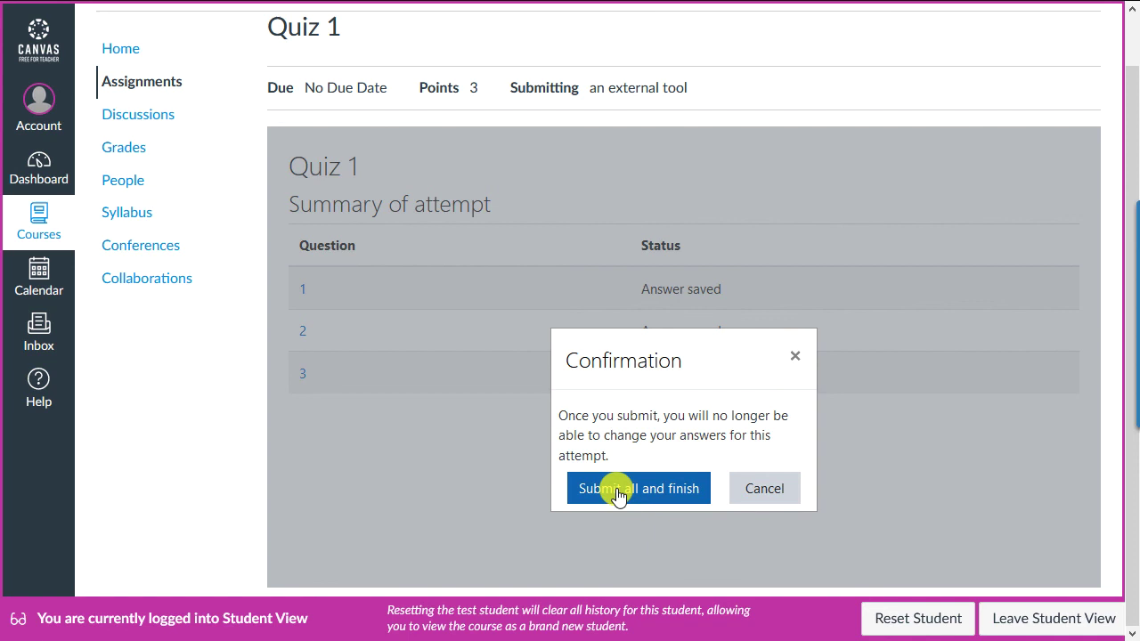
Confirm submission, review all three answers scored 3.00/3.00, and open the course Grades page
click(618, 491)
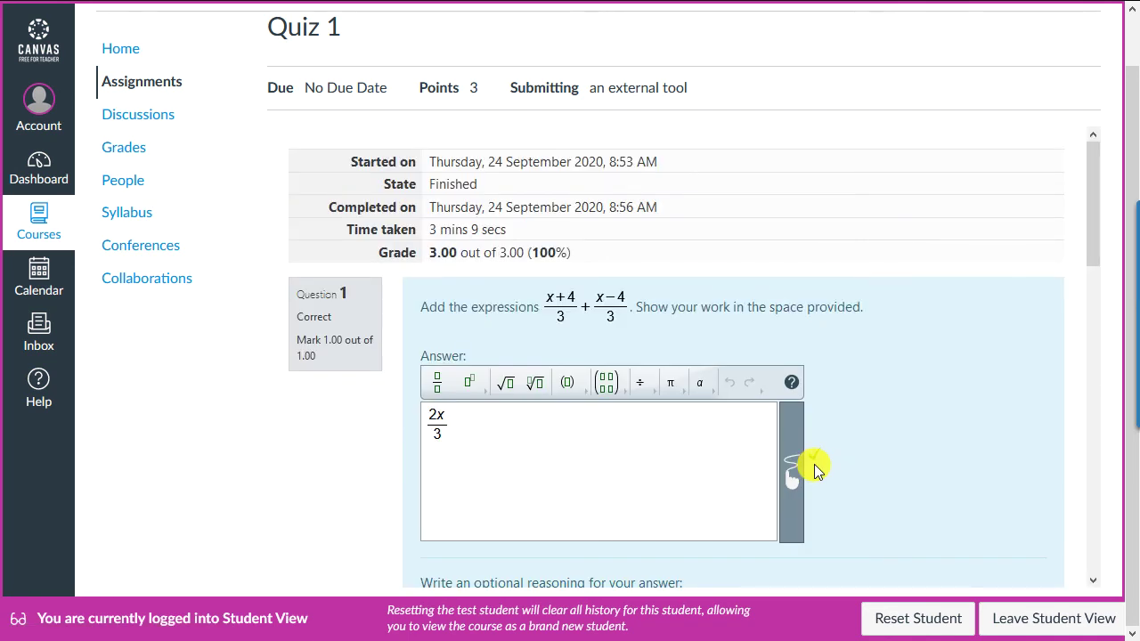
scroll(815, 468, down, 6)
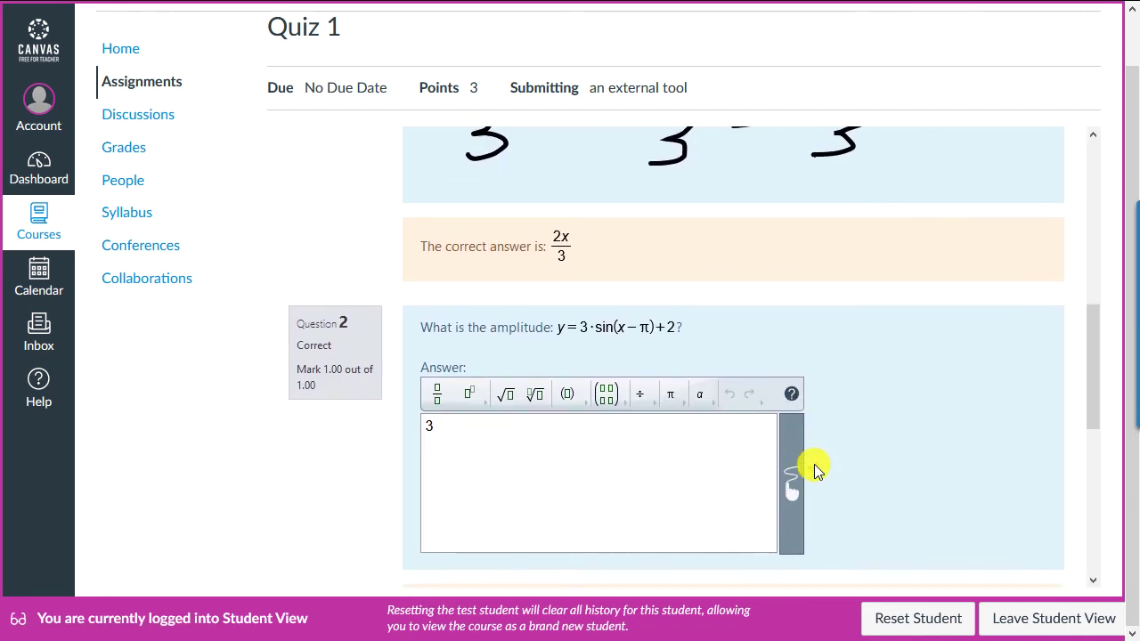
scroll(815, 468, down, 5)
scroll(815, 468, up, 1)
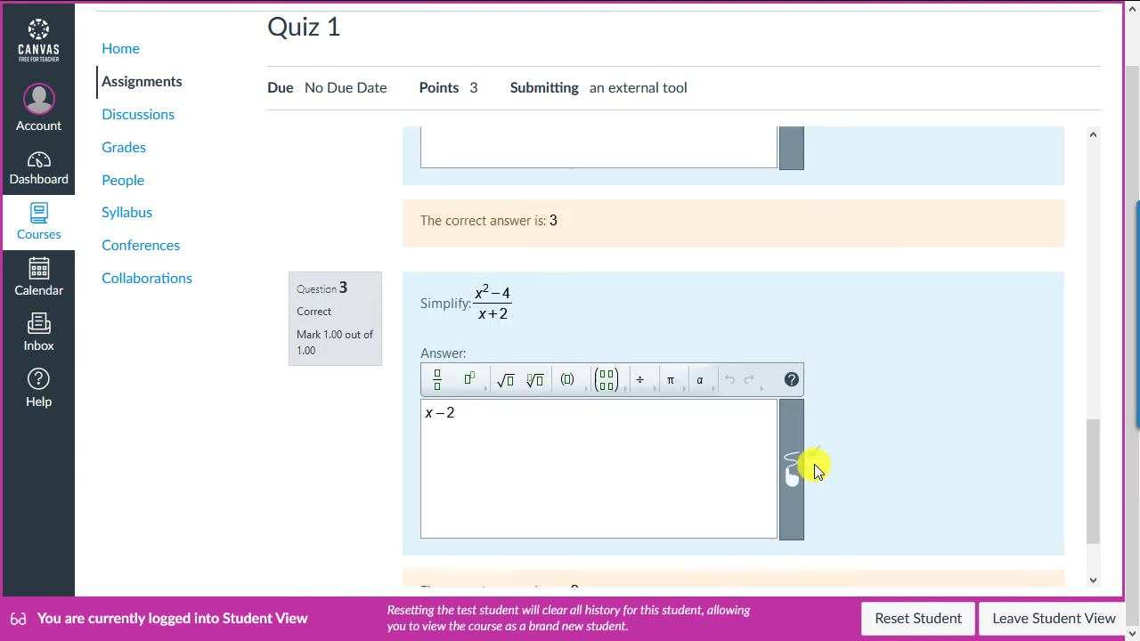
scroll(814, 464, up, 10)
scroll(813, 464, down, 3)
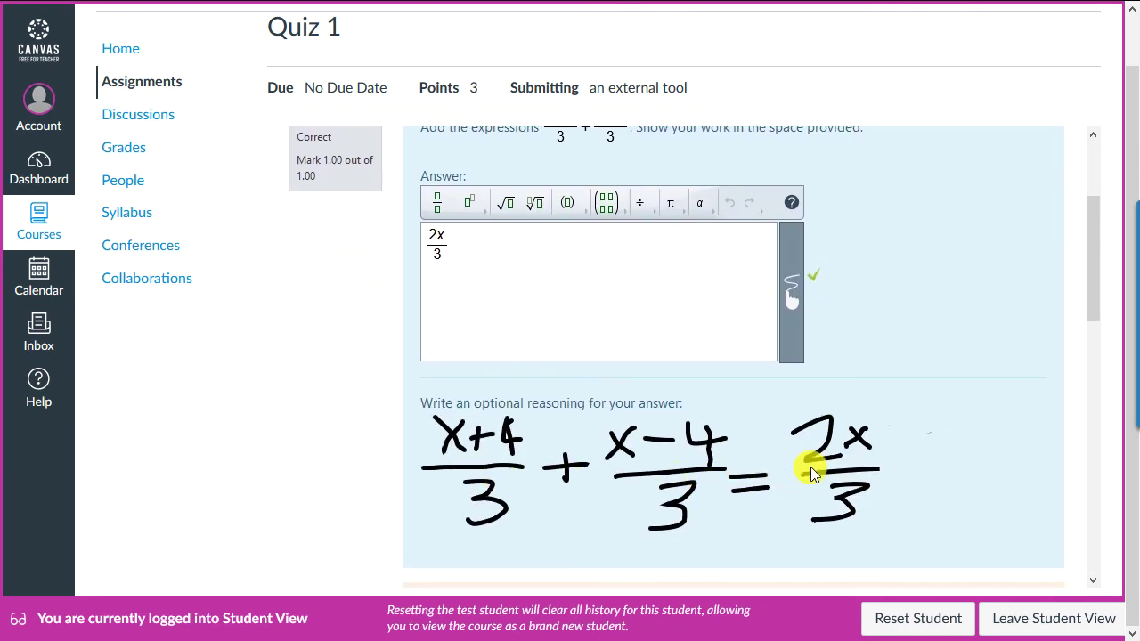
click(123, 149)
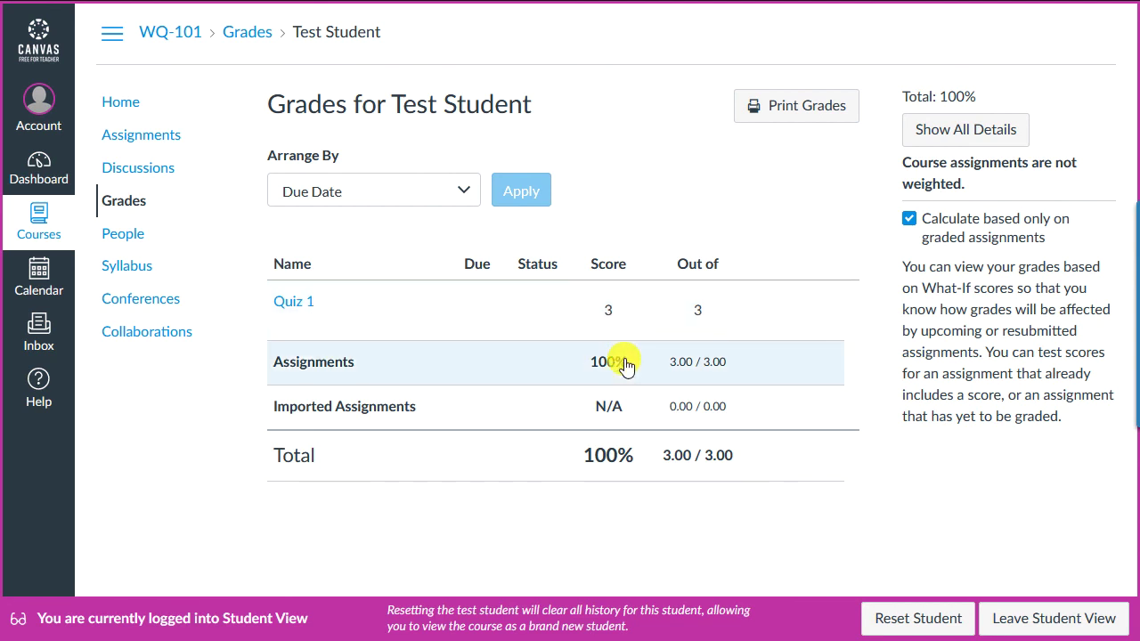
Leave Student View to return to the teacher's WQ-101 gradebook
click(1096, 618)
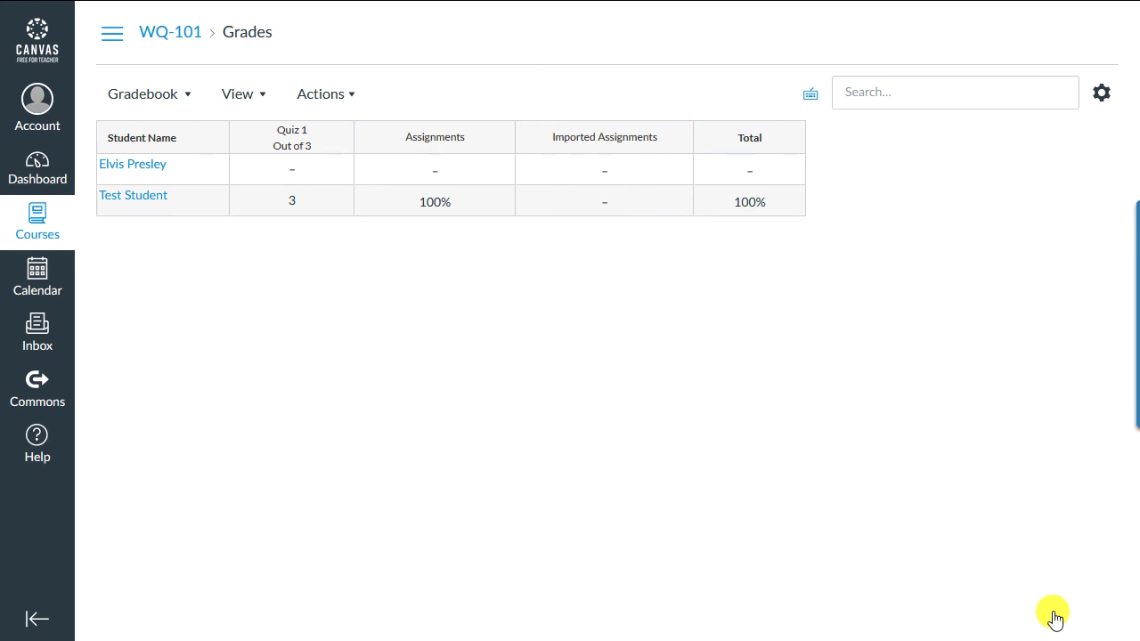